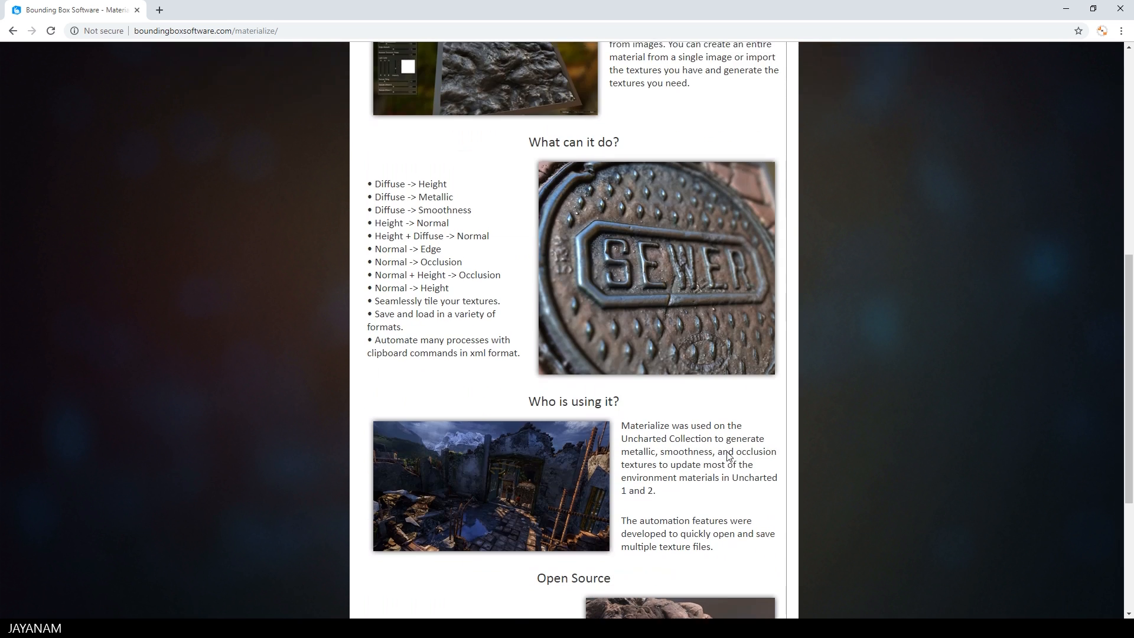
Look through the Materialize website's overview, tutorials and FAQ pages
{"action": "scroll", "coordinate": [727, 451], "scroll_direction": "down", "scroll_amount": 1}
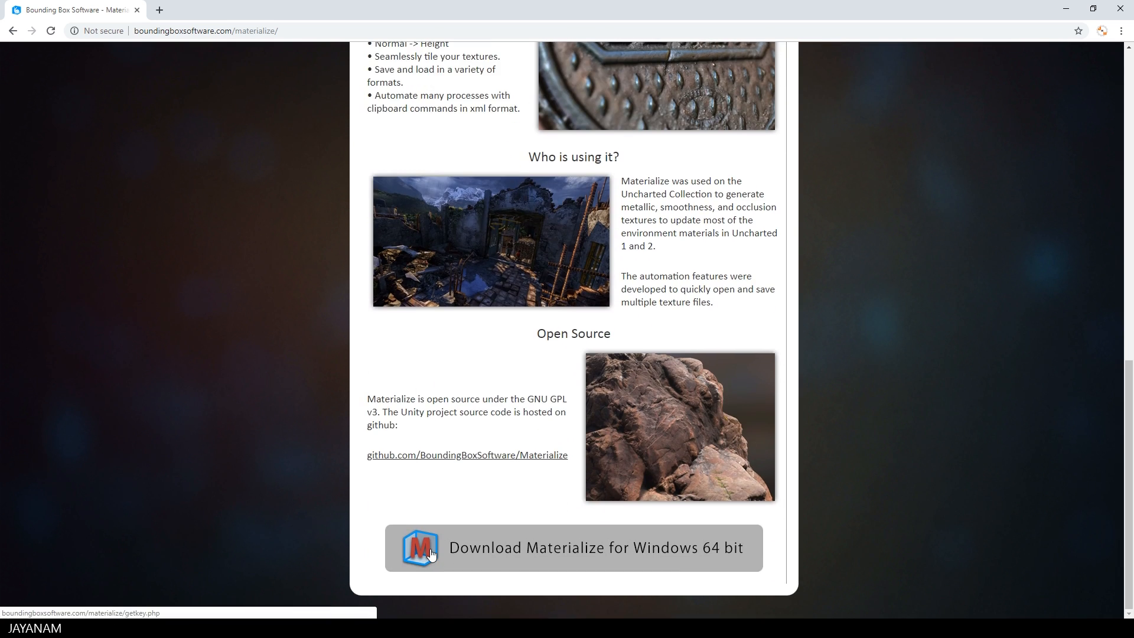
{"action": "scroll", "coordinate": [703, 458], "scroll_direction": "up", "scroll_amount": 14}
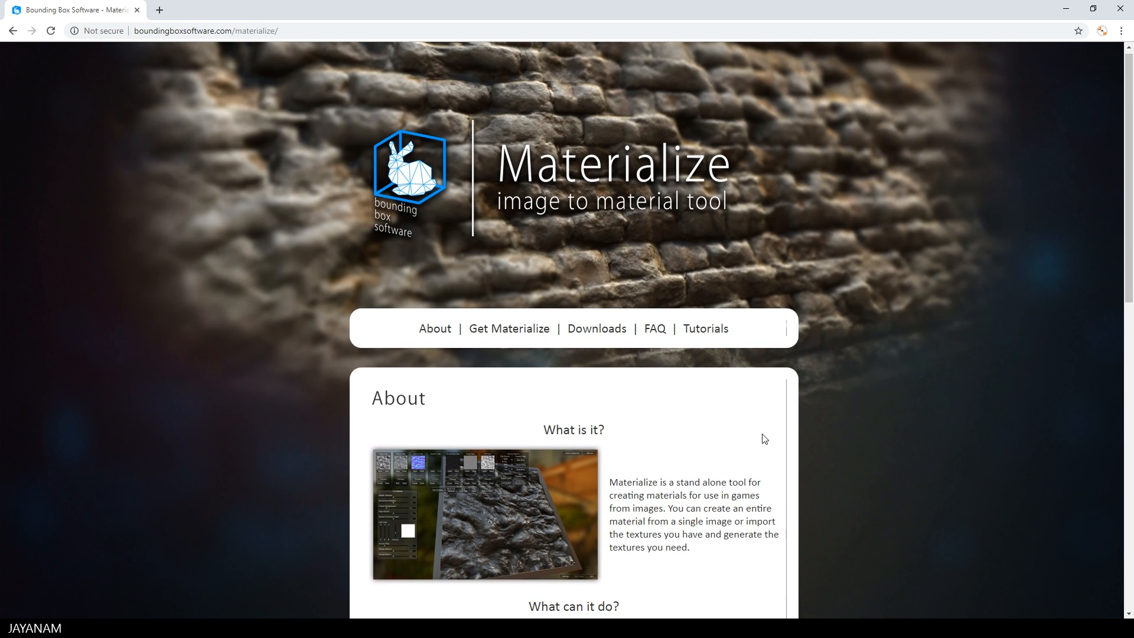
{"action": "left_click", "coordinate": [714, 335]}
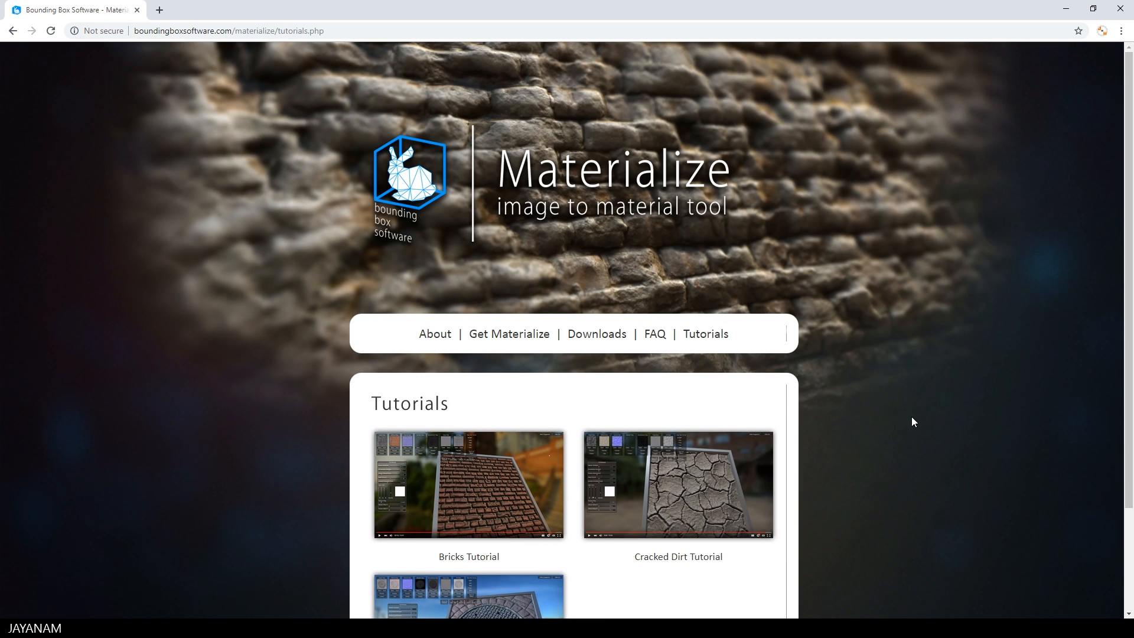
{"action": "left_click", "coordinate": [659, 340]}
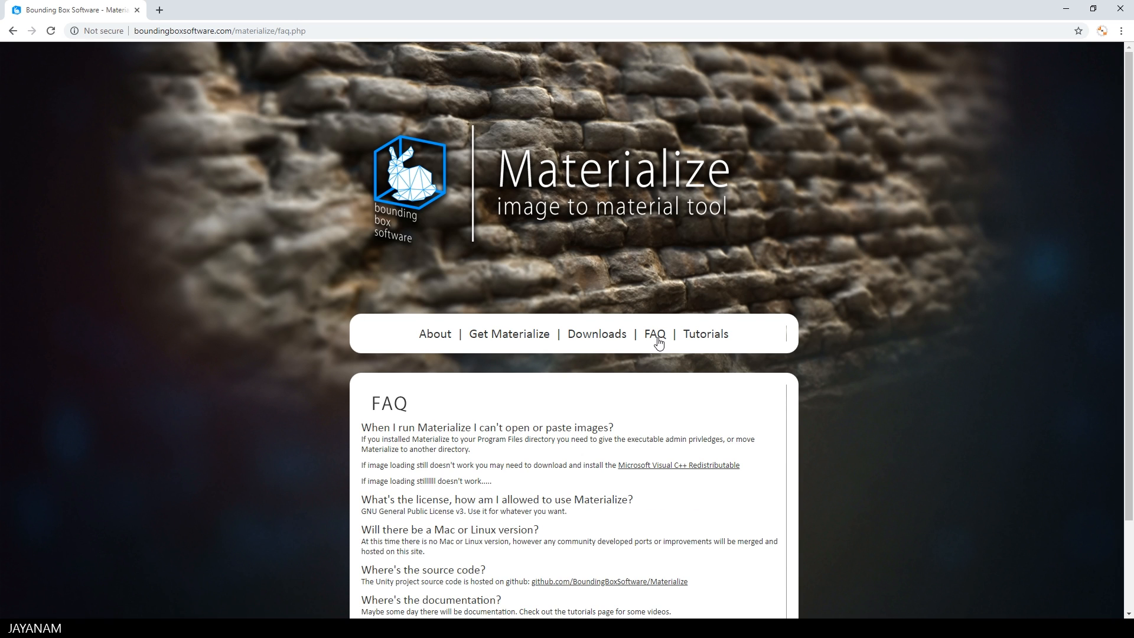
Download Materialize for Windows 64 bit from the site's downloads page and save Materialize_1.78.zip in the Materialize folder
{"action": "left_click", "coordinate": [593, 340]}
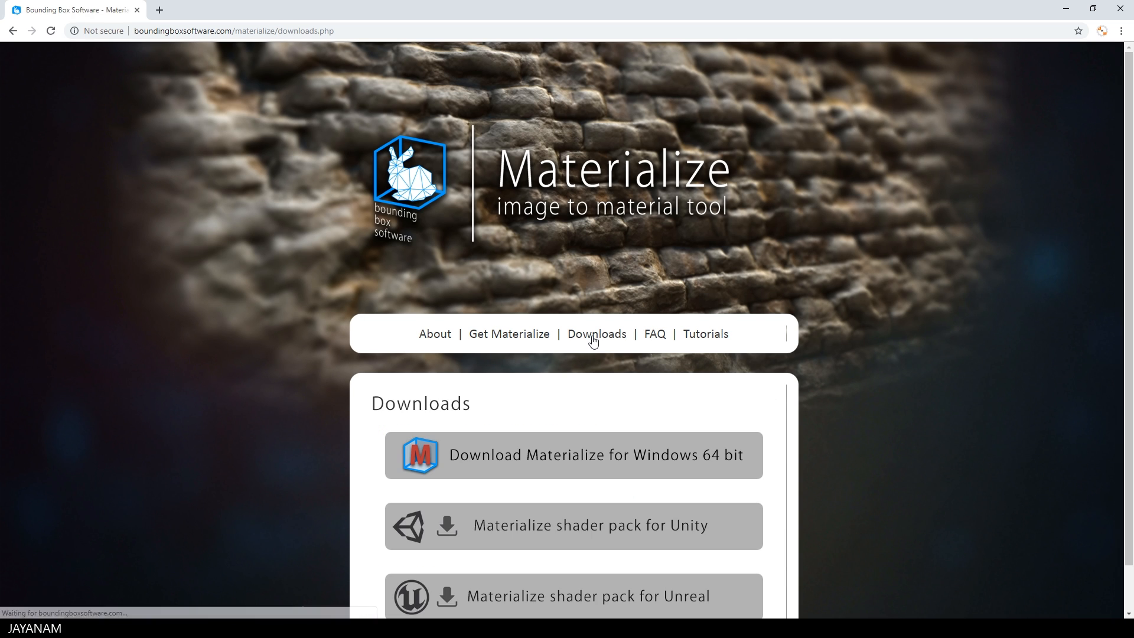
{"action": "scroll", "coordinate": [911, 425], "scroll_direction": "down", "scroll_amount": 1}
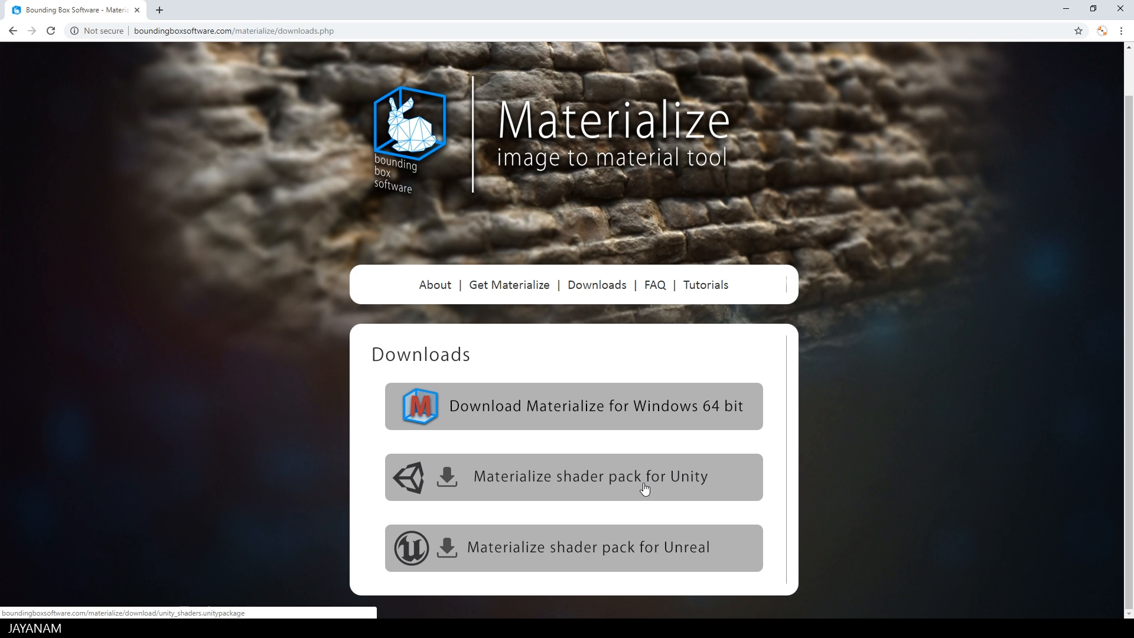
{"action": "left_click", "coordinate": [503, 412]}
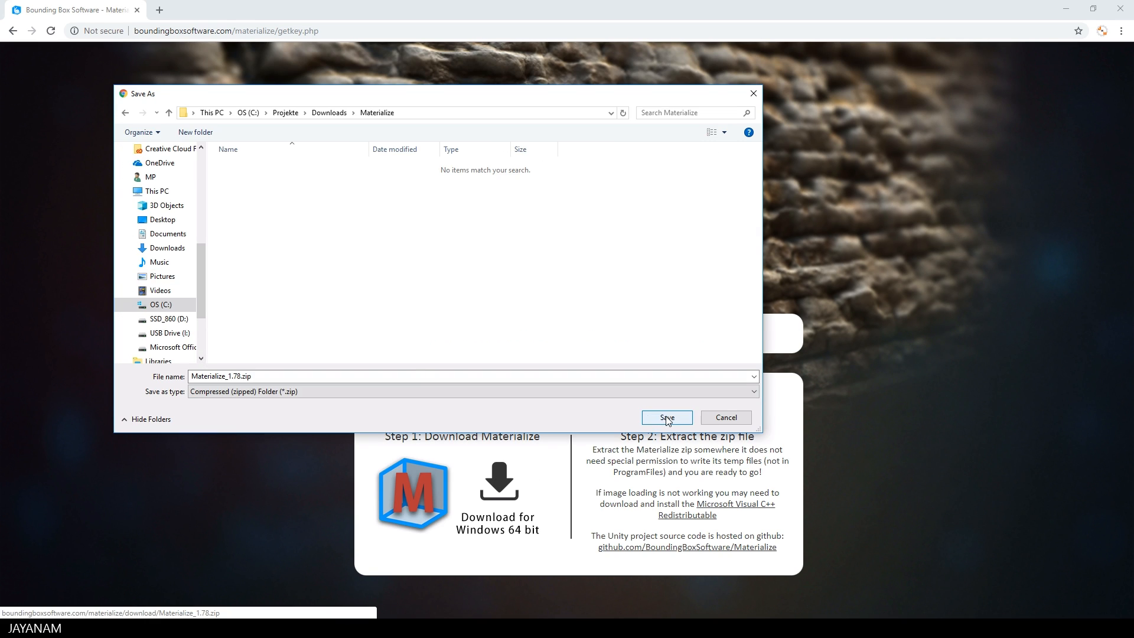
{"action": "left_click", "coordinate": [668, 420]}
Show the downloaded Materialize_1.78.zip in its folder and extract it there with 7-Zip
{"action": "right_click", "coordinate": [50, 604]}
{"action": "right_click", "coordinate": [40, 603]}
{"action": "left_click", "coordinate": [83, 574]}
{"action": "right_click", "coordinate": [597, 228]}
{"action": "mouse_move", "coordinate": [467, 351]}
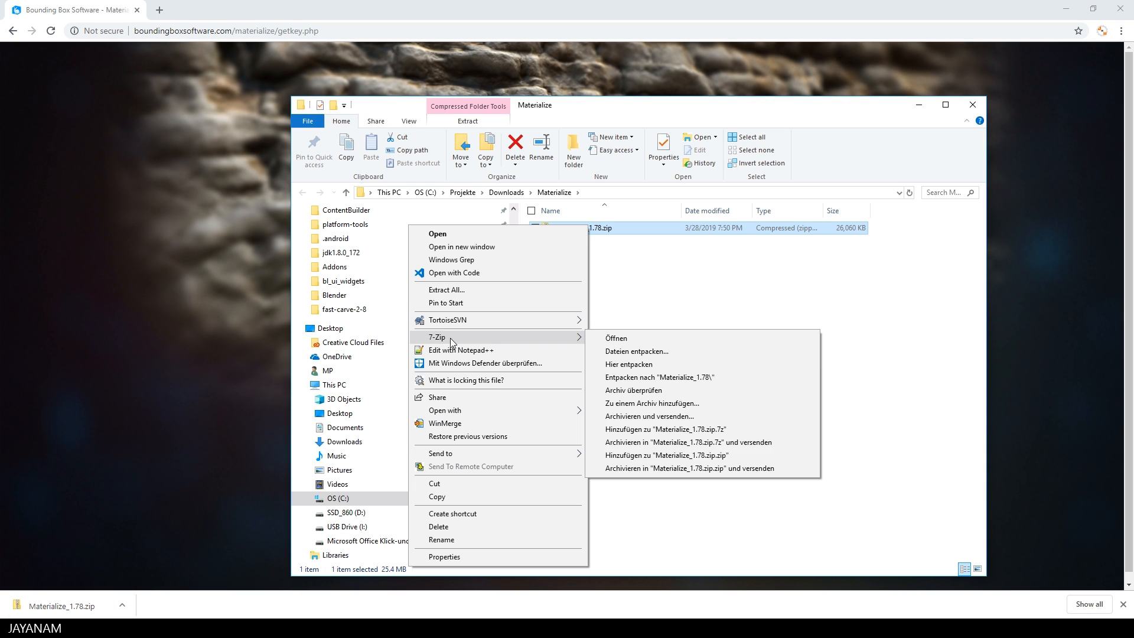
{"action": "left_click", "coordinate": [702, 365]}
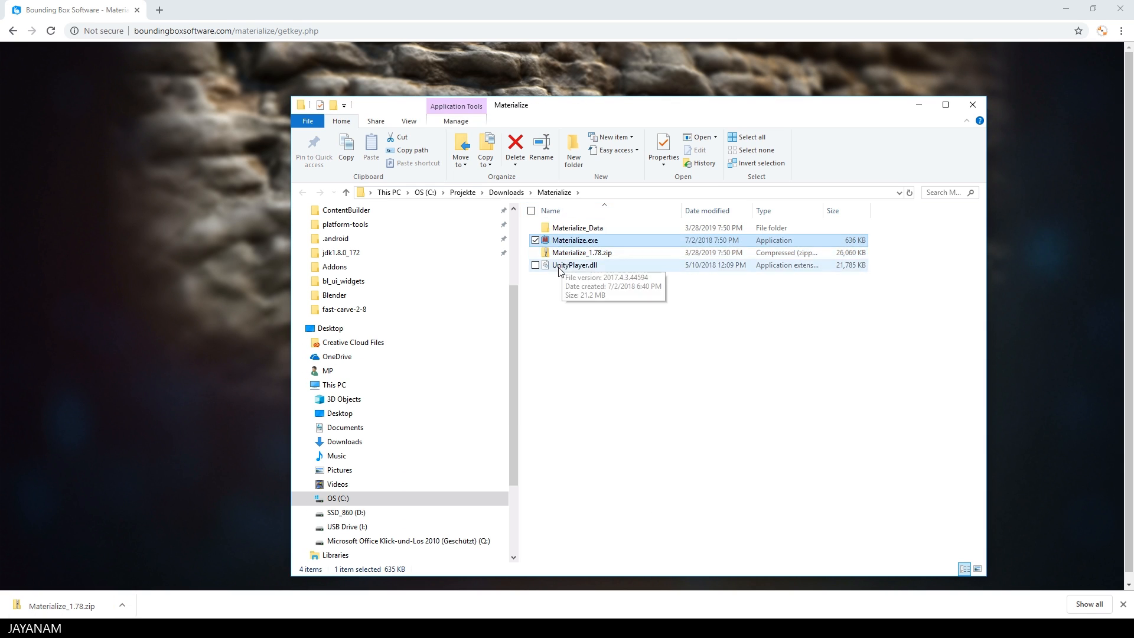
Delete Materialize_1.78.zip from the folder and launch Materialize.exe
{"action": "left_click", "coordinate": [591, 253]}
{"action": "key", "text": "Delete"}
{"action": "left_click", "coordinate": [564, 254]}
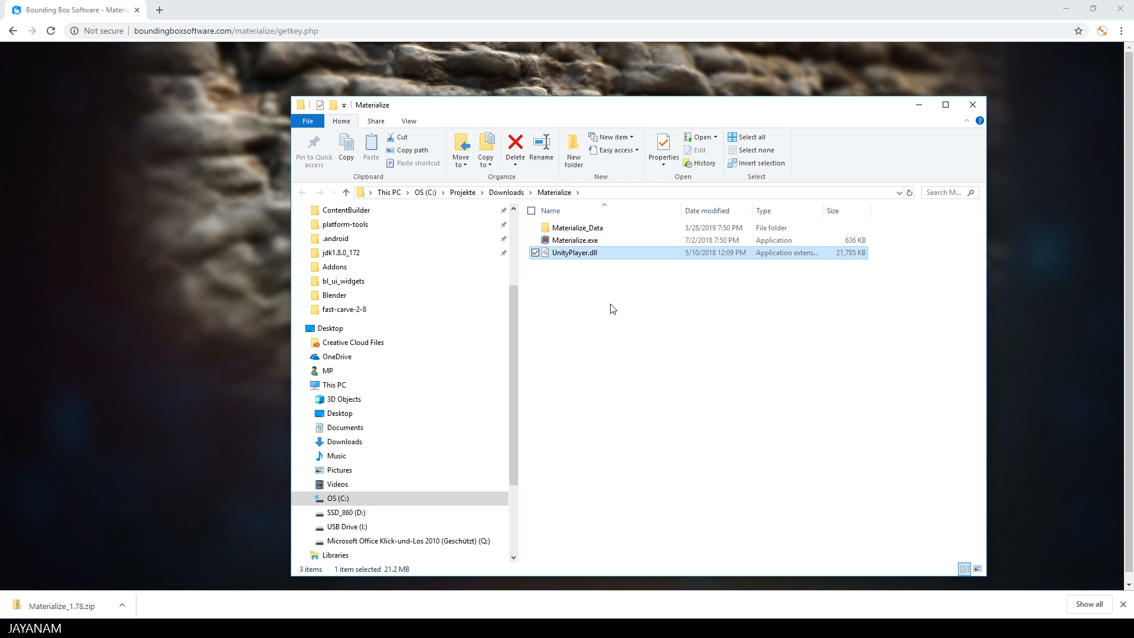
{"action": "double_click", "coordinate": [567, 240]}
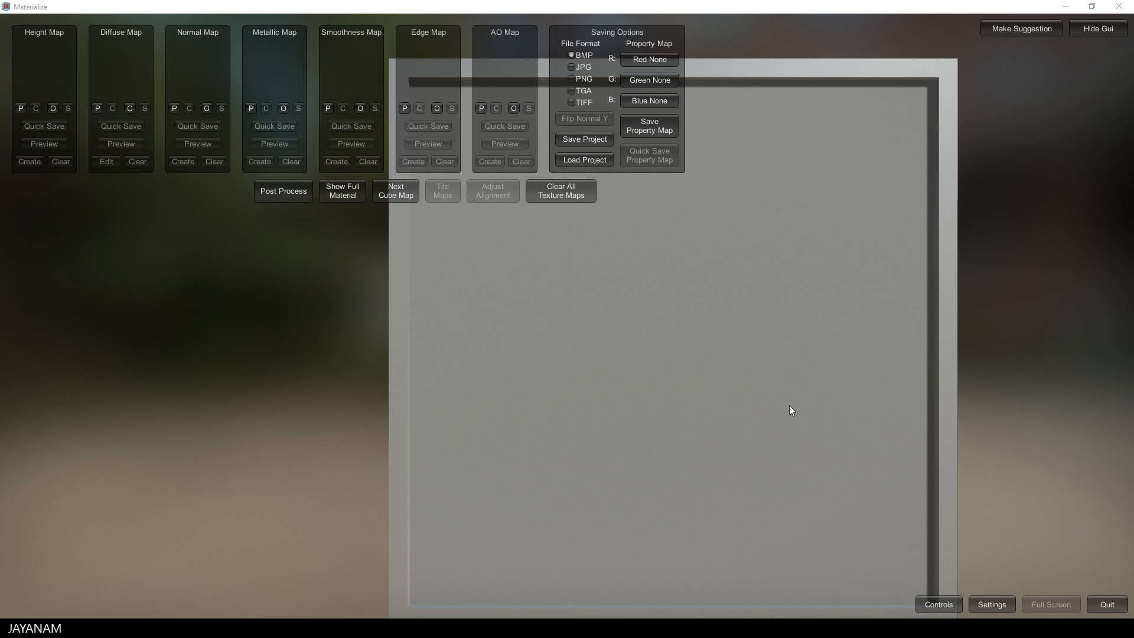
Load TexturesCom_MetalFloorsBare0016_3_seamless_S.jpg as the diffuse map
{"action": "scroll", "coordinate": [789, 406], "scroll_direction": "down", "scroll_amount": 3}
{"action": "left_click_drag", "start_coordinate": [789, 405], "coordinate": [754, 331]}
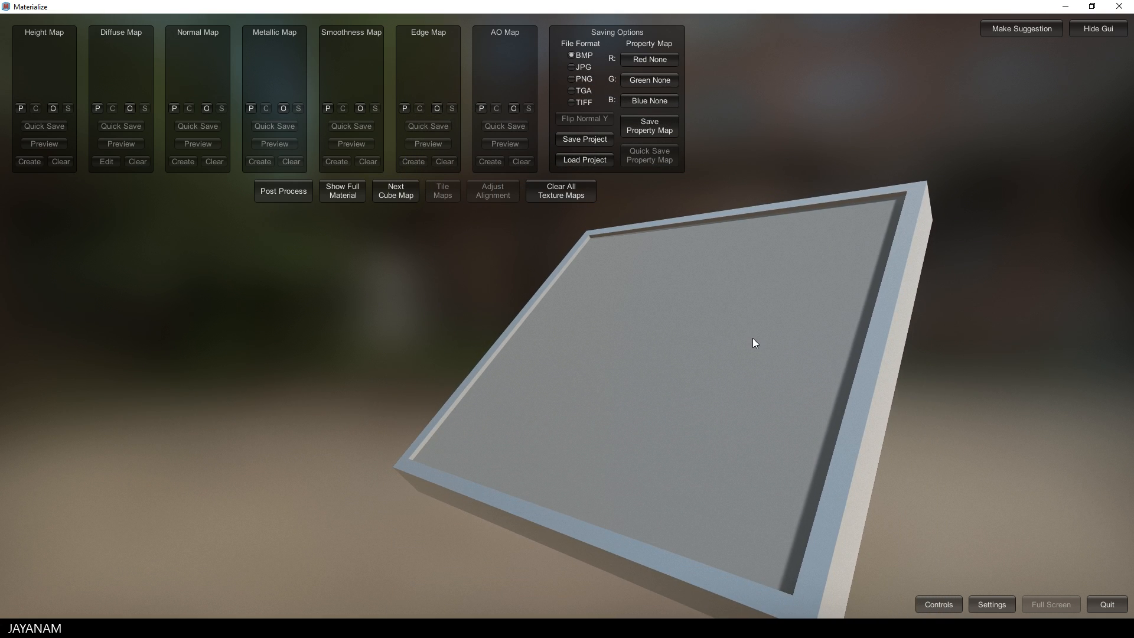
{"action": "left_click", "coordinate": [130, 109]}
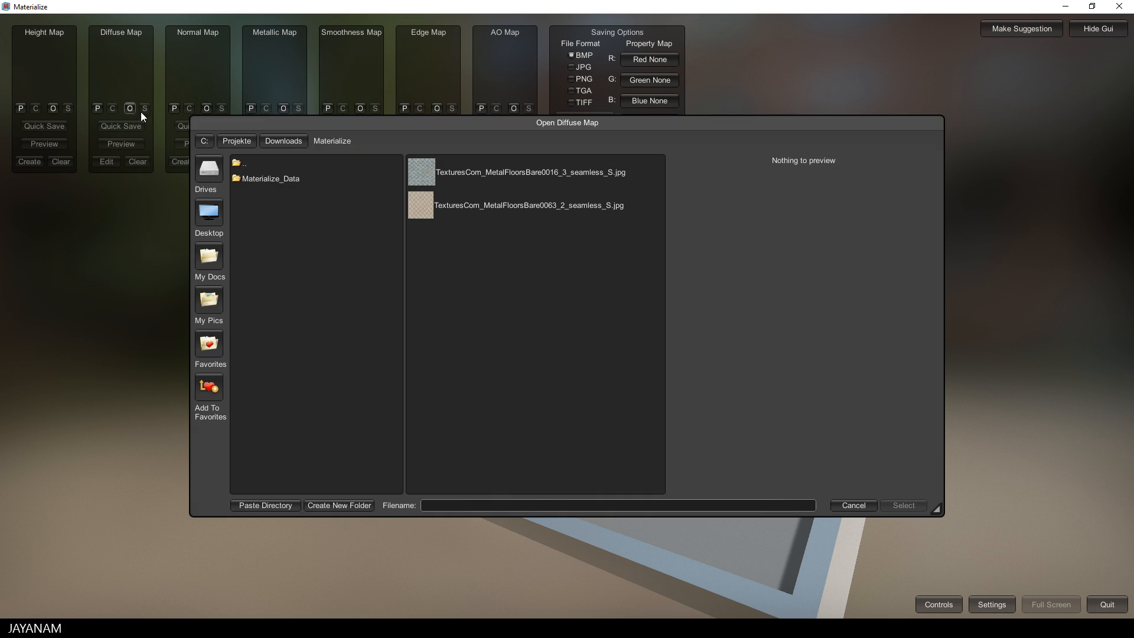
{"action": "left_click", "coordinate": [432, 170]}
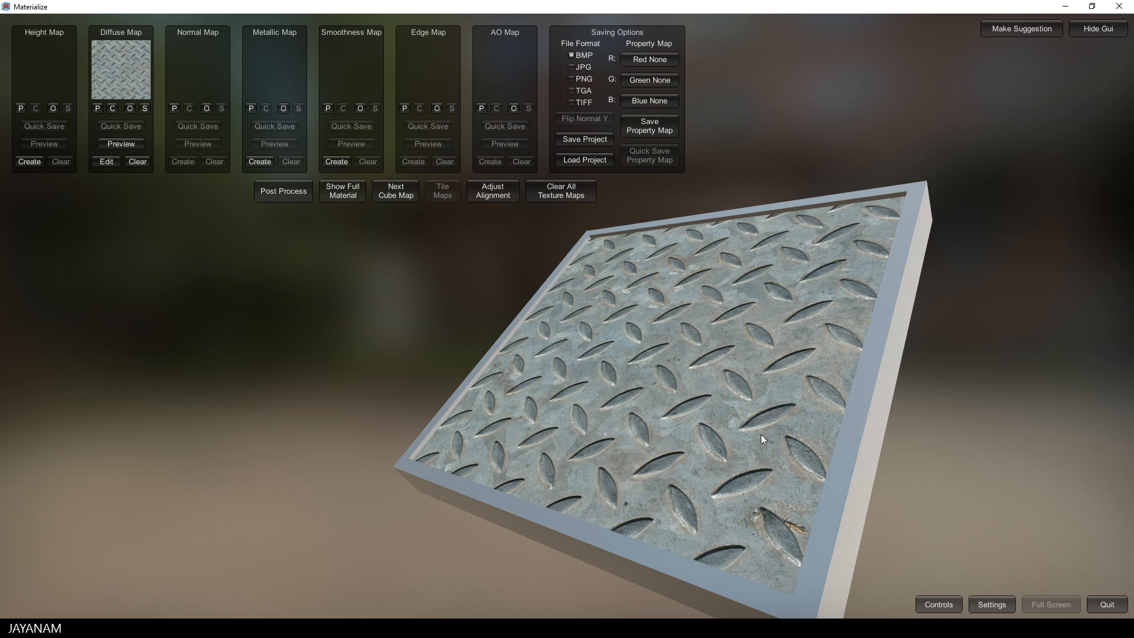
Start creating a height map from the diffuse texture and set its Final Contrast to -1.865
{"action": "left_click_drag", "start_coordinate": [761, 434], "coordinate": [786, 422]}
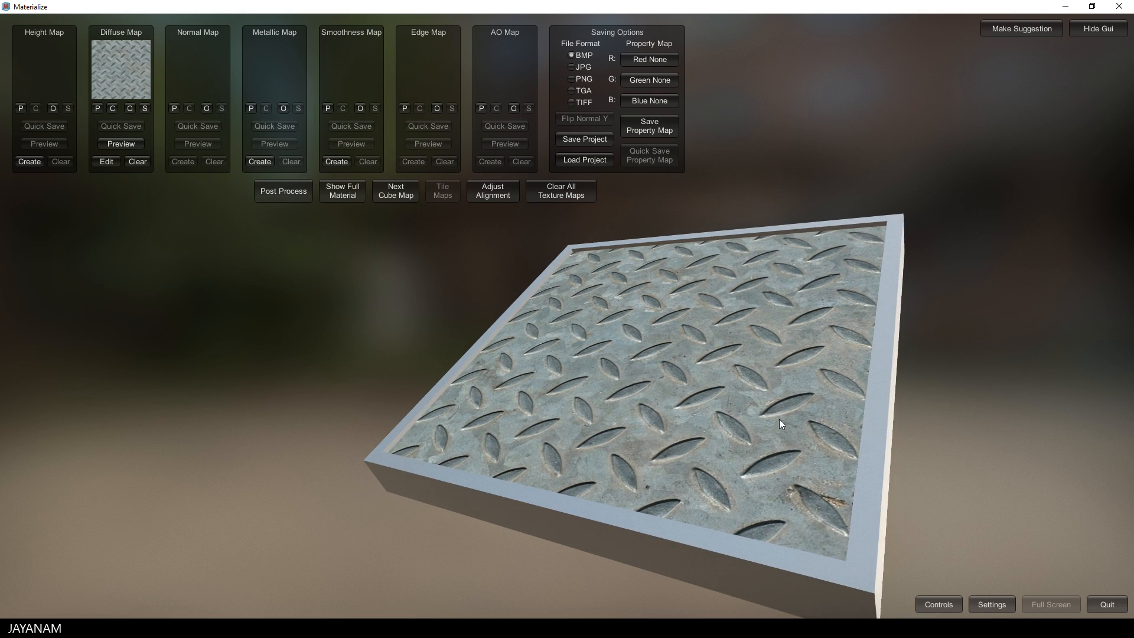
{"action": "left_click_drag", "start_coordinate": [779, 419], "coordinate": [751, 417]}
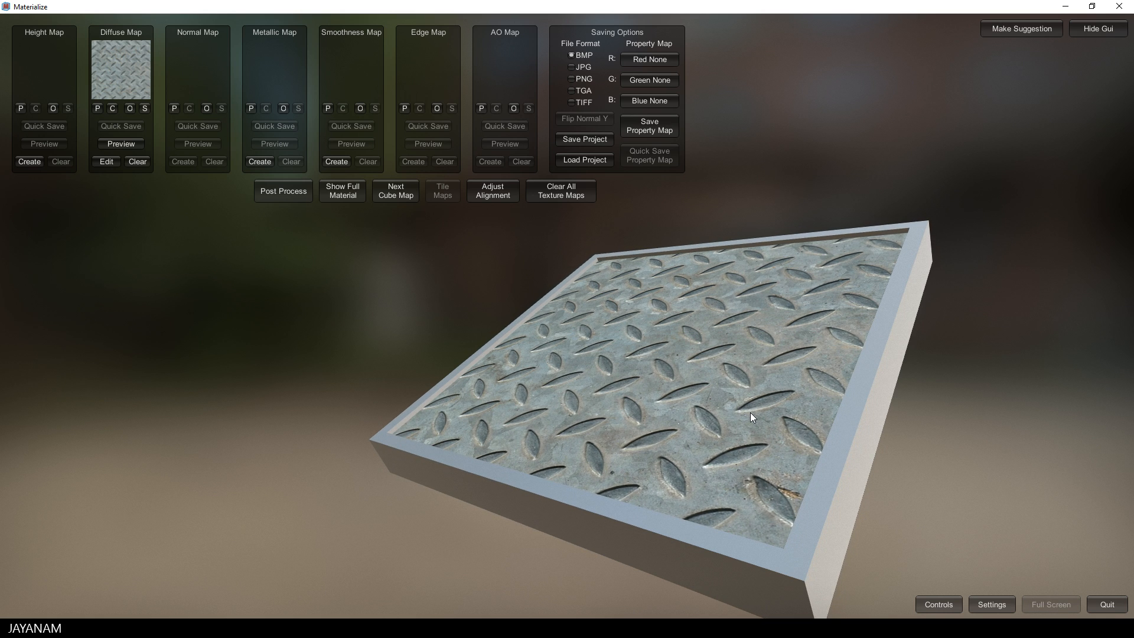
{"action": "left_click", "coordinate": [30, 161]}
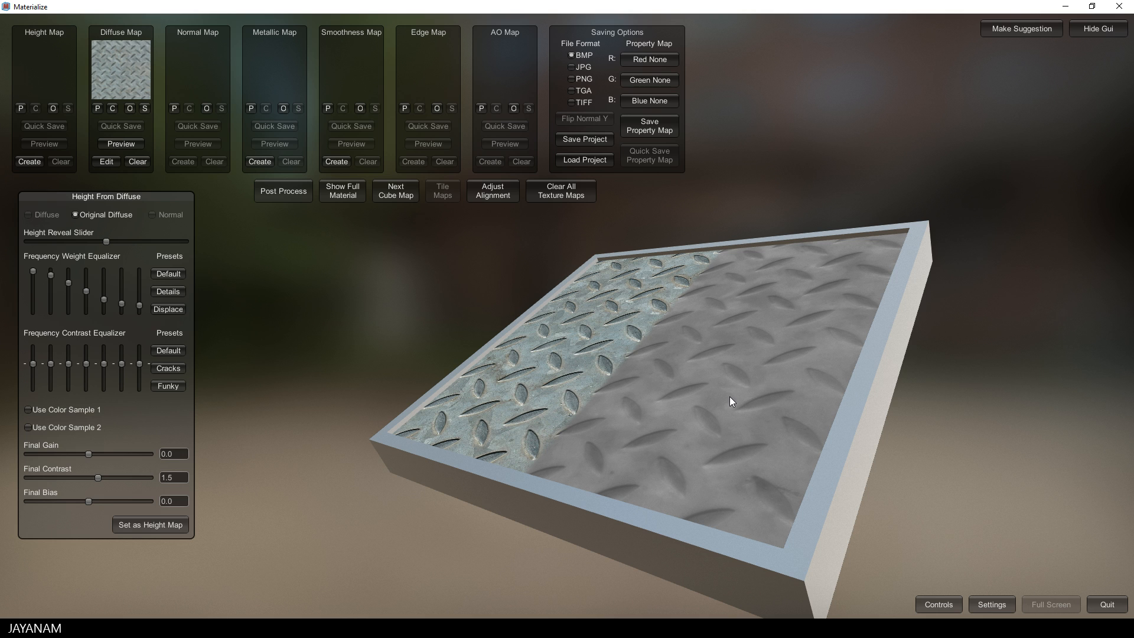
{"action": "left_click_drag", "start_coordinate": [99, 476], "coordinate": [76, 480]}
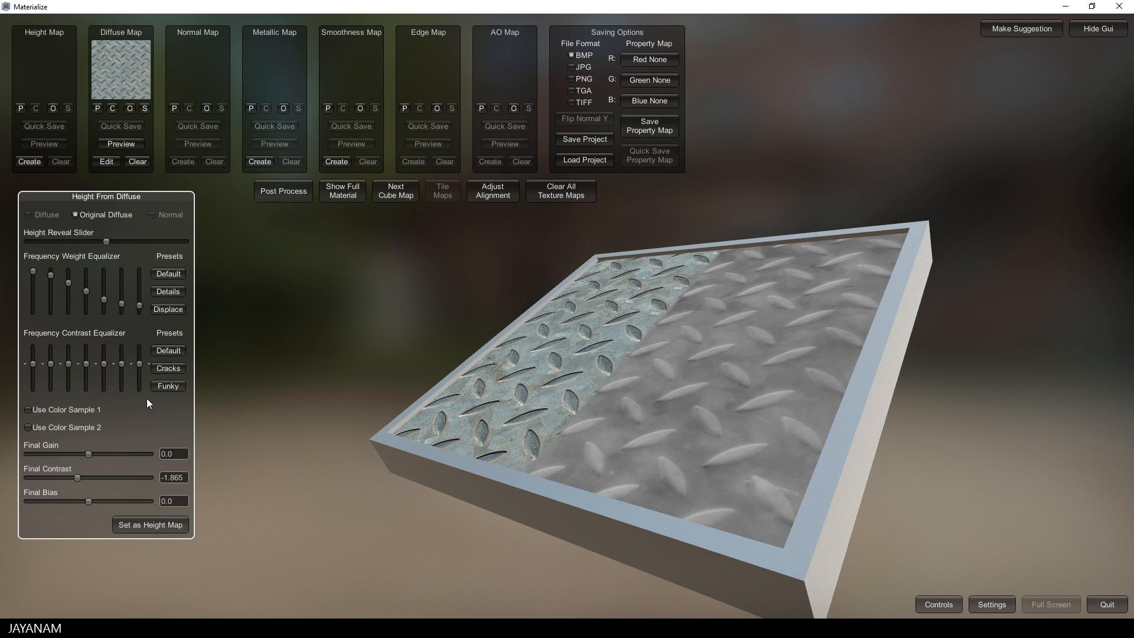
Try the Cracks and Funky presets for the frequency contrast equalizer and return it to Default
{"action": "left_click", "coordinate": [172, 369]}
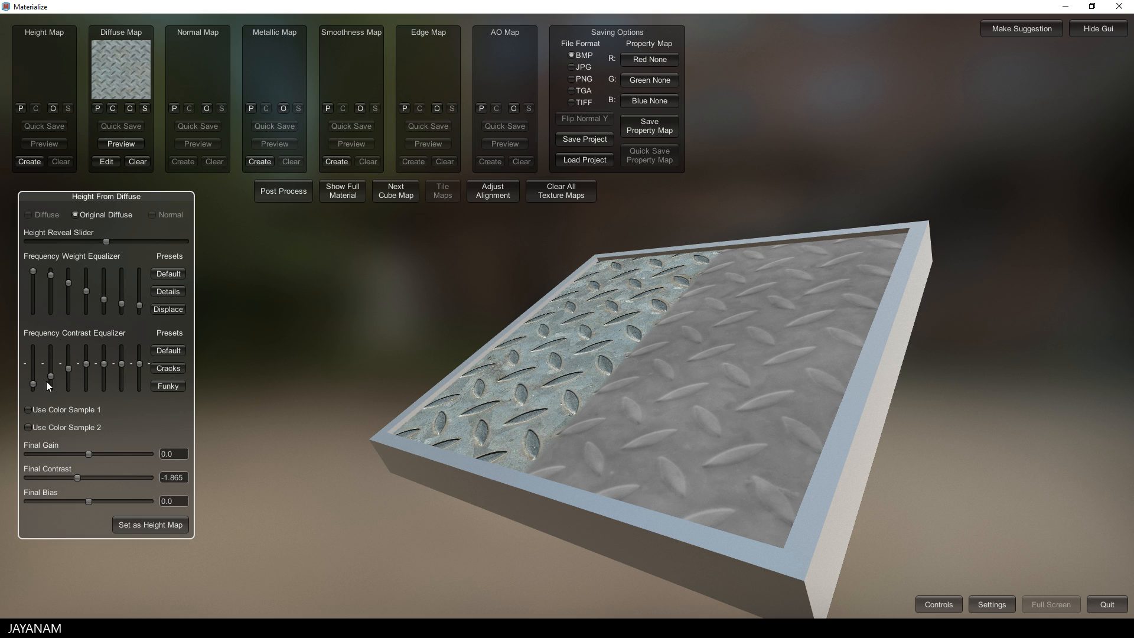
{"action": "left_click", "coordinate": [163, 387]}
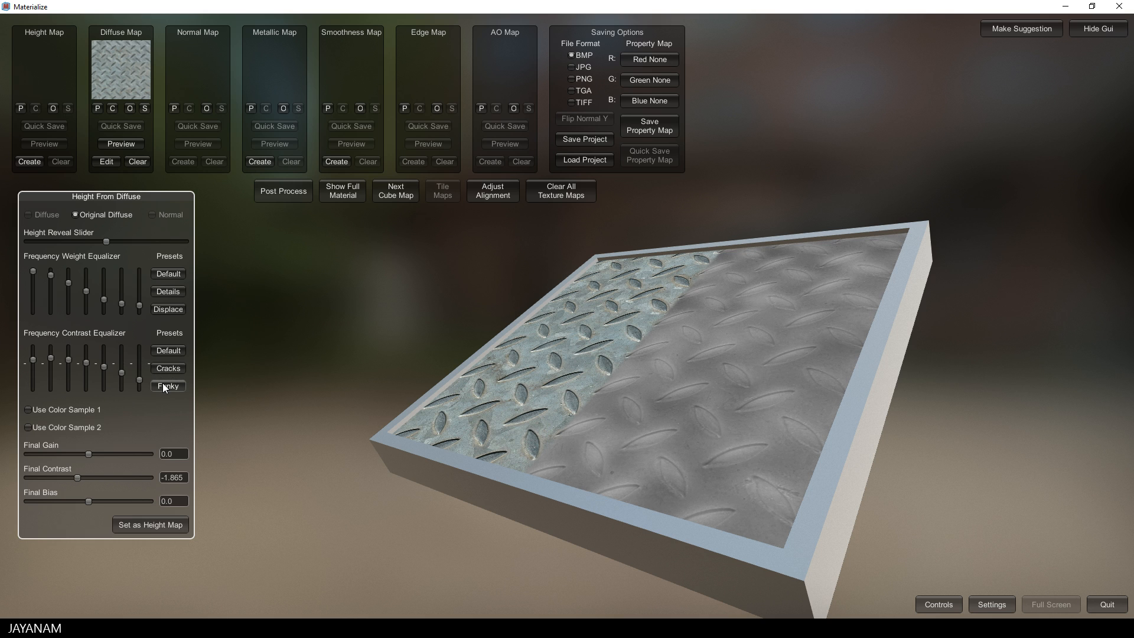
{"action": "left_click", "coordinate": [170, 367]}
{"action": "left_click", "coordinate": [173, 351]}
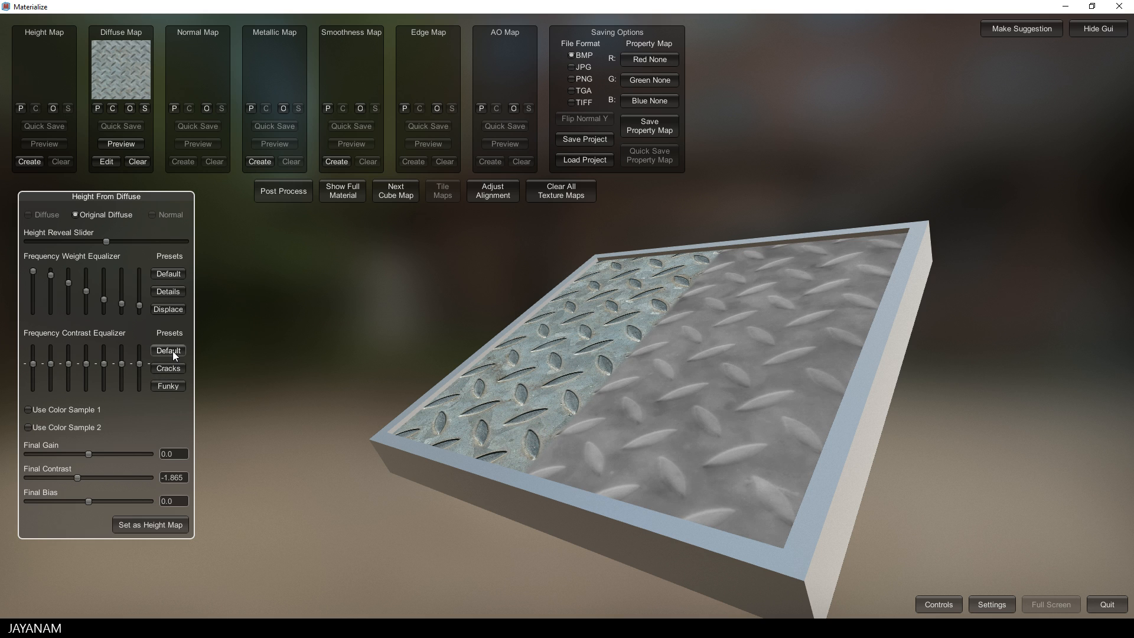
Try the Displace frequency weight preset, switch to Details, and set the result as the height map
{"action": "left_click", "coordinate": [174, 311]}
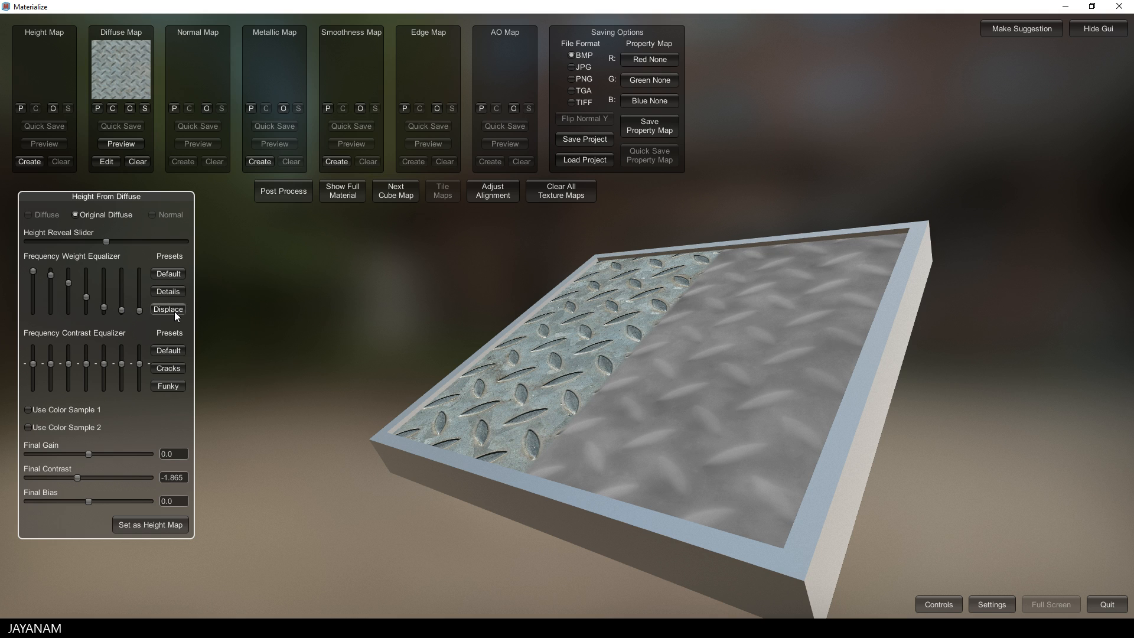
{"action": "left_click", "coordinate": [174, 293]}
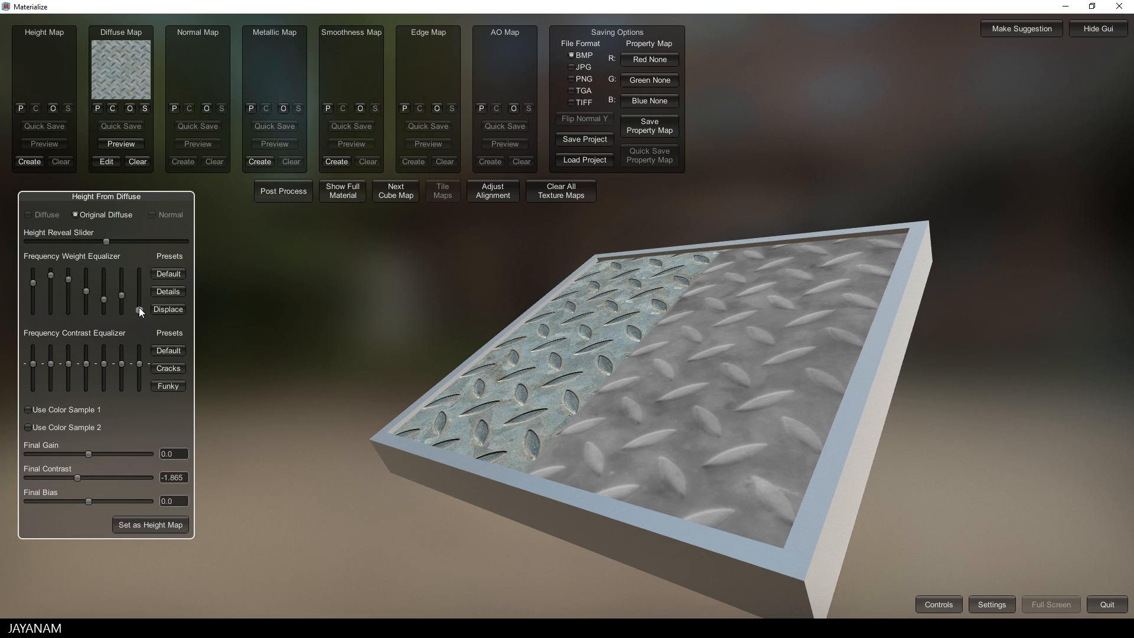
{"action": "left_click", "coordinate": [149, 528]}
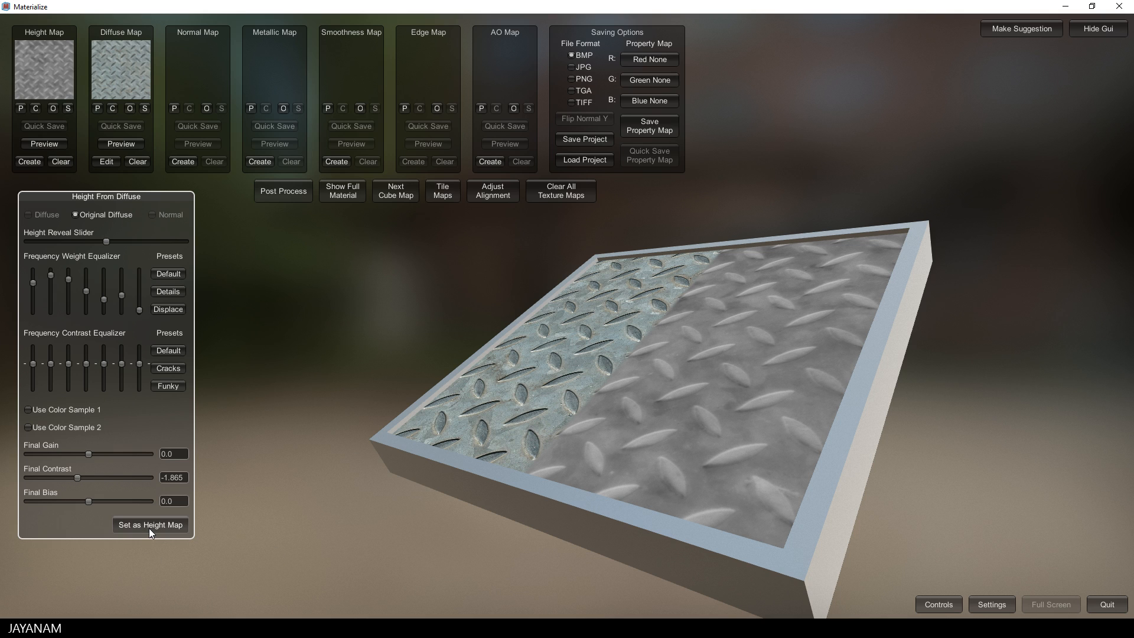
Show the full material and cycle through the environment cube maps to the dark, blurred olive-brown one
{"action": "left_click", "coordinate": [344, 196]}
{"action": "left_click_drag", "start_coordinate": [696, 399], "coordinate": [488, 311]}
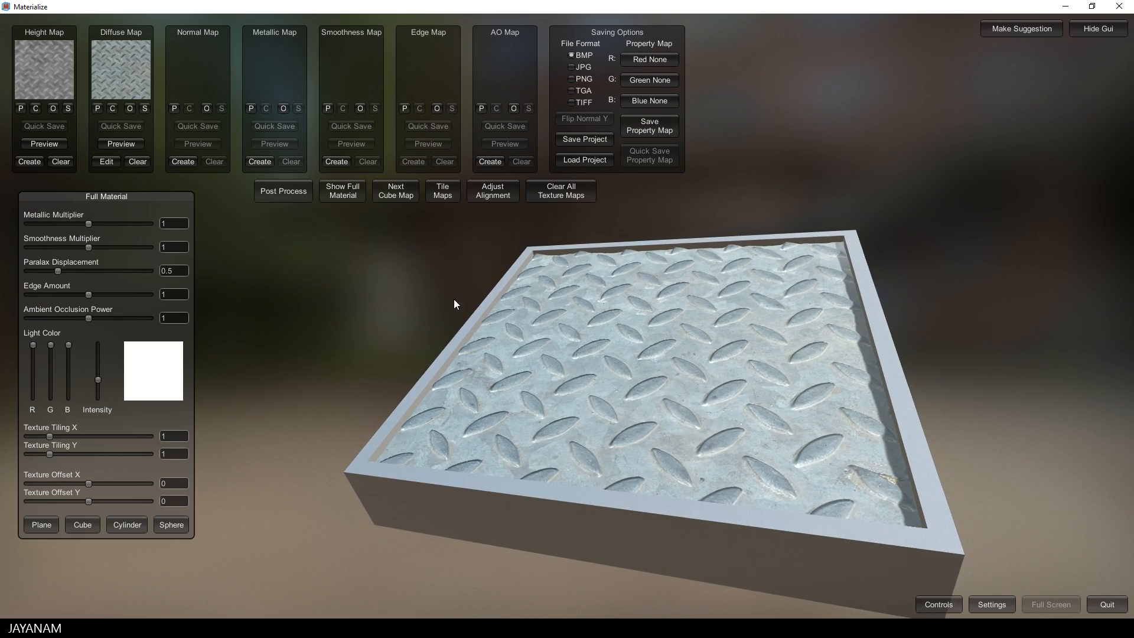
{"action": "left_click", "coordinate": [399, 189]}
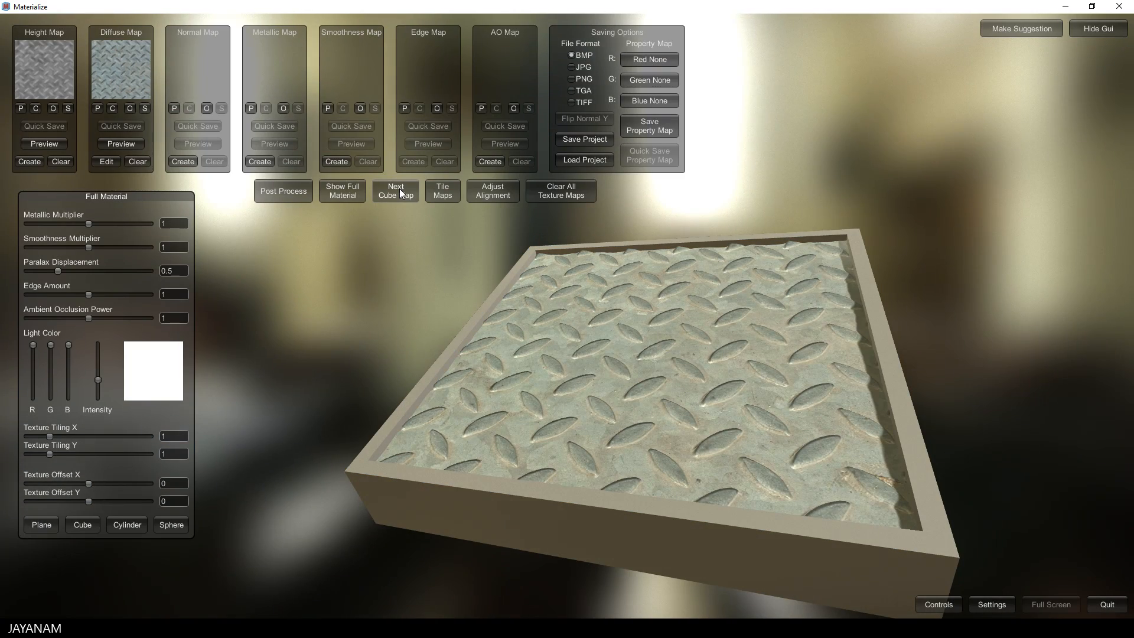
{"action": "left_click", "coordinate": [399, 189]}
{"action": "left_click", "coordinate": [399, 189]}
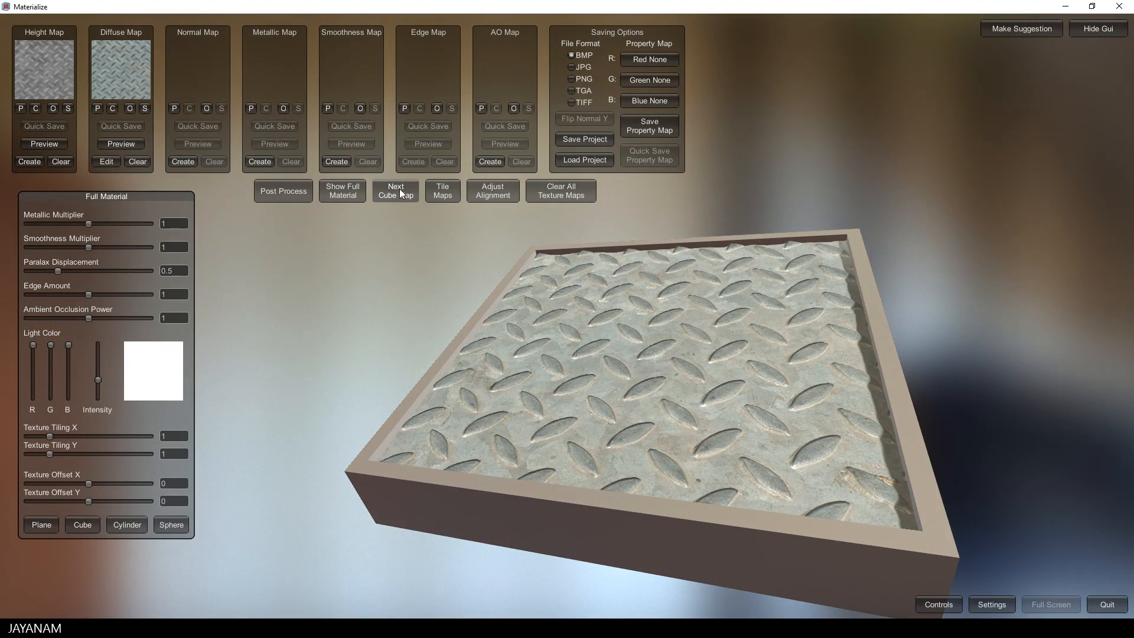
{"action": "left_click", "coordinate": [399, 189]}
{"action": "left_click", "coordinate": [399, 189]}
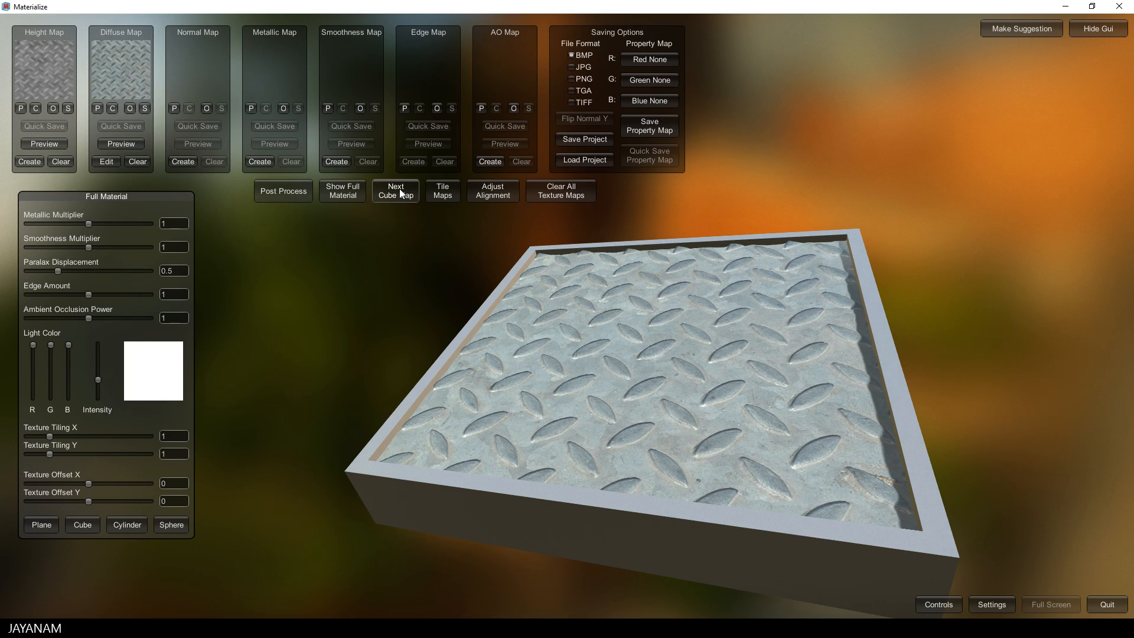
{"action": "left_click", "coordinate": [399, 189]}
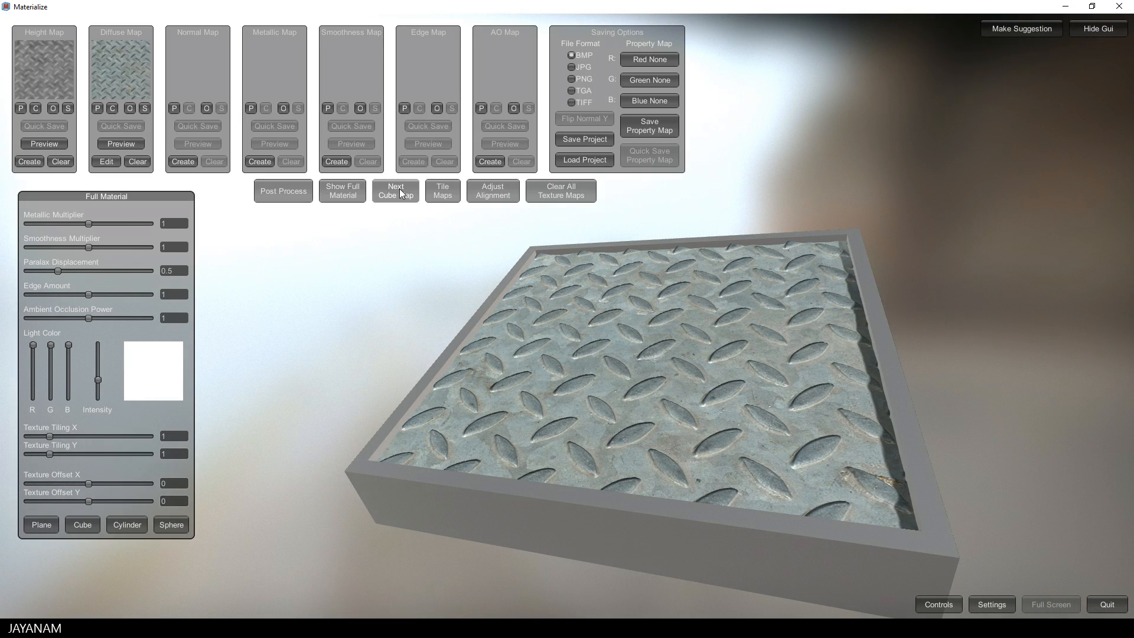
{"action": "left_click", "coordinate": [399, 189]}
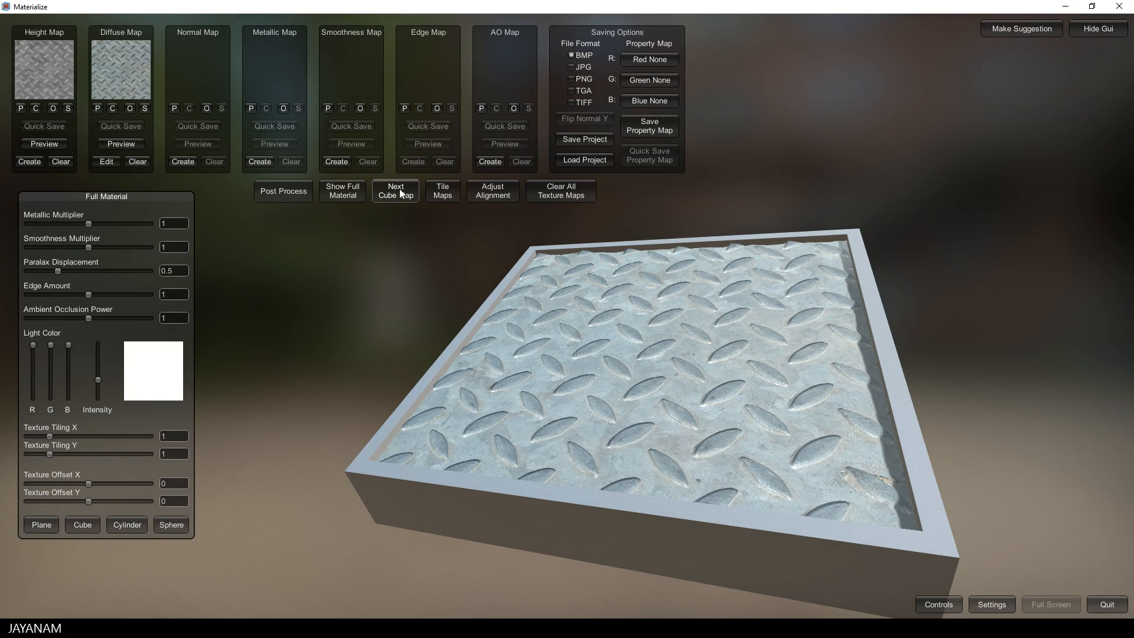
{"action": "left_click", "coordinate": [399, 189]}
{"action": "left_click", "coordinate": [400, 189]}
{"action": "mouse_move", "coordinate": [658, 403]}
{"action": "right_mouse_down"}
{"action": "mouse_move", "coordinate": [643, 404]}
{"action": "mouse_move", "coordinate": [749, 418]}
{"action": "mouse_move", "coordinate": [662, 417]}
{"action": "right_mouse_up"}
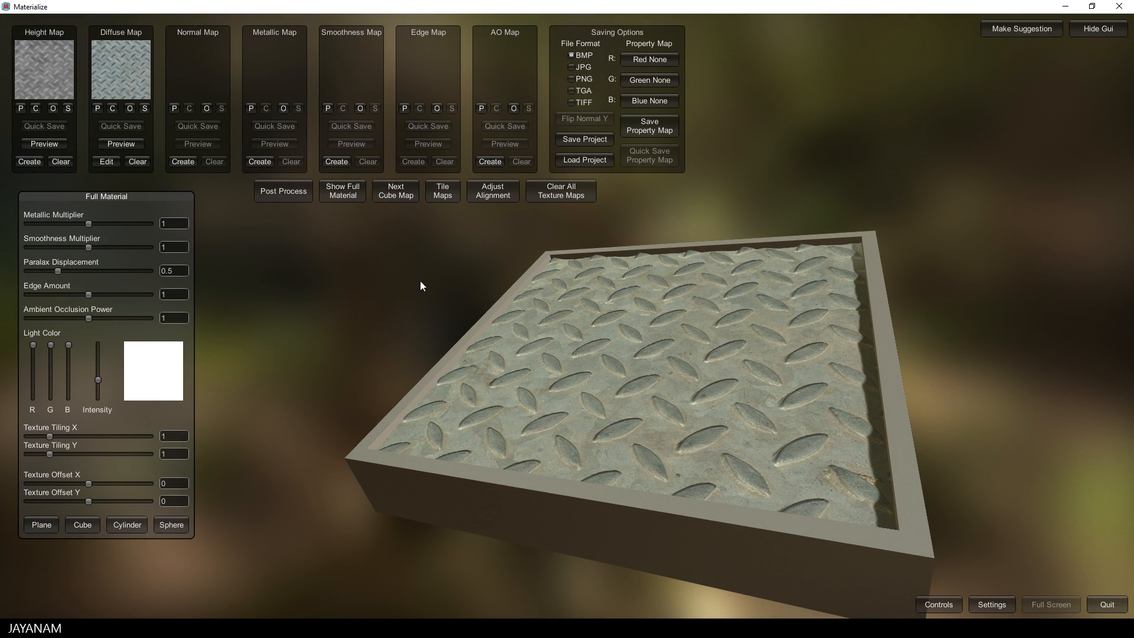
Create the normal map from the height map with the default settings and show the full material
{"action": "left_click", "coordinate": [183, 161]}
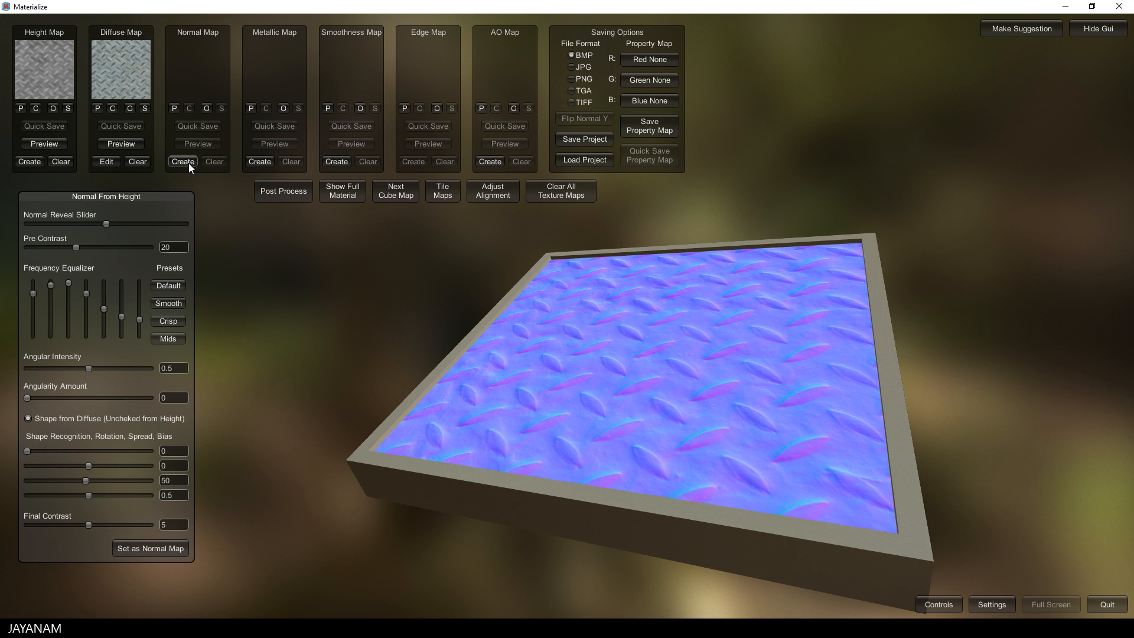
{"action": "left_click", "coordinate": [180, 548]}
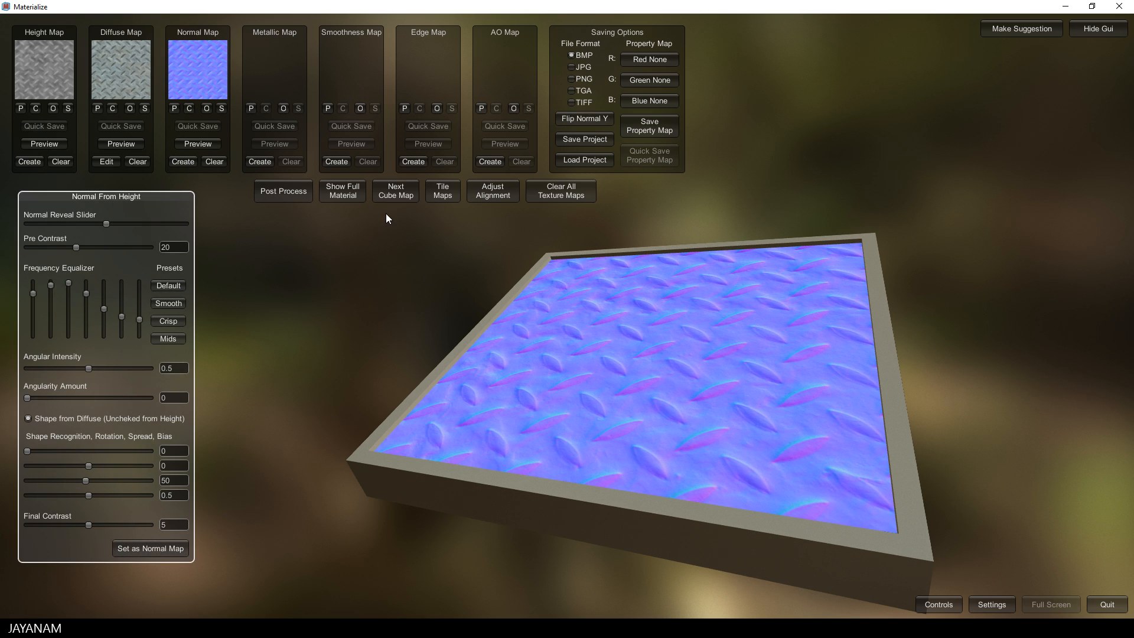
{"action": "left_click", "coordinate": [339, 191]}
{"action": "mouse_move", "coordinate": [747, 414]}
{"action": "left_mouse_down"}
{"action": "mouse_move", "coordinate": [652, 370]}
{"action": "mouse_move", "coordinate": [657, 397]}
{"action": "mouse_move", "coordinate": [739, 416]}
{"action": "mouse_move", "coordinate": [641, 412]}
{"action": "left_mouse_up"}
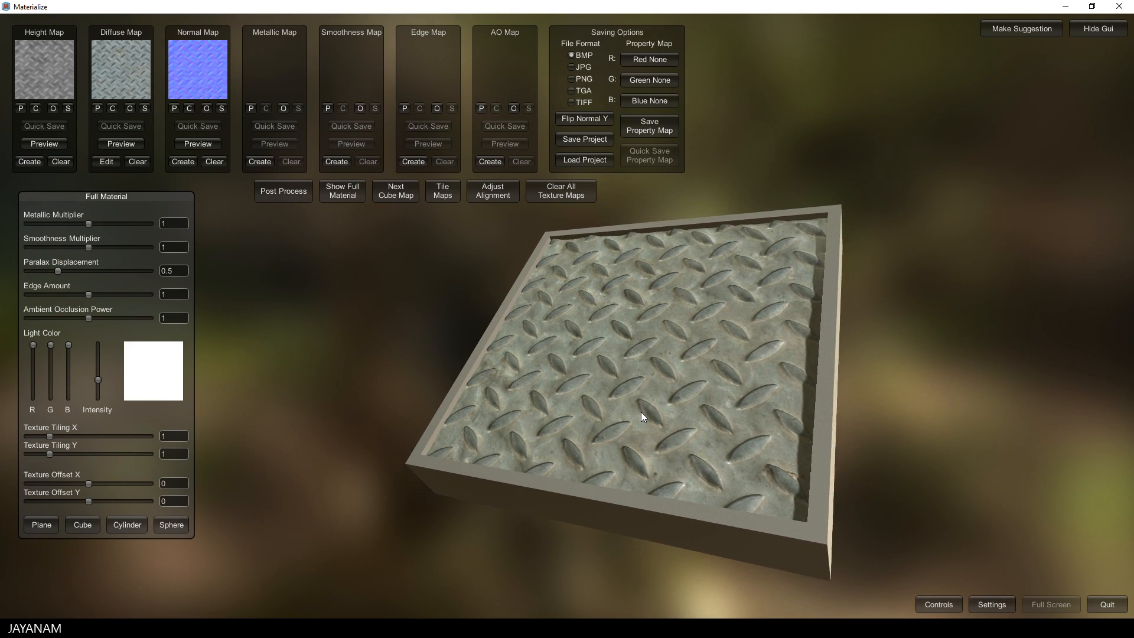
Create the metallic map from the diffuse map with the final contrast reduced to about 0.69
{"action": "left_click", "coordinate": [258, 161]}
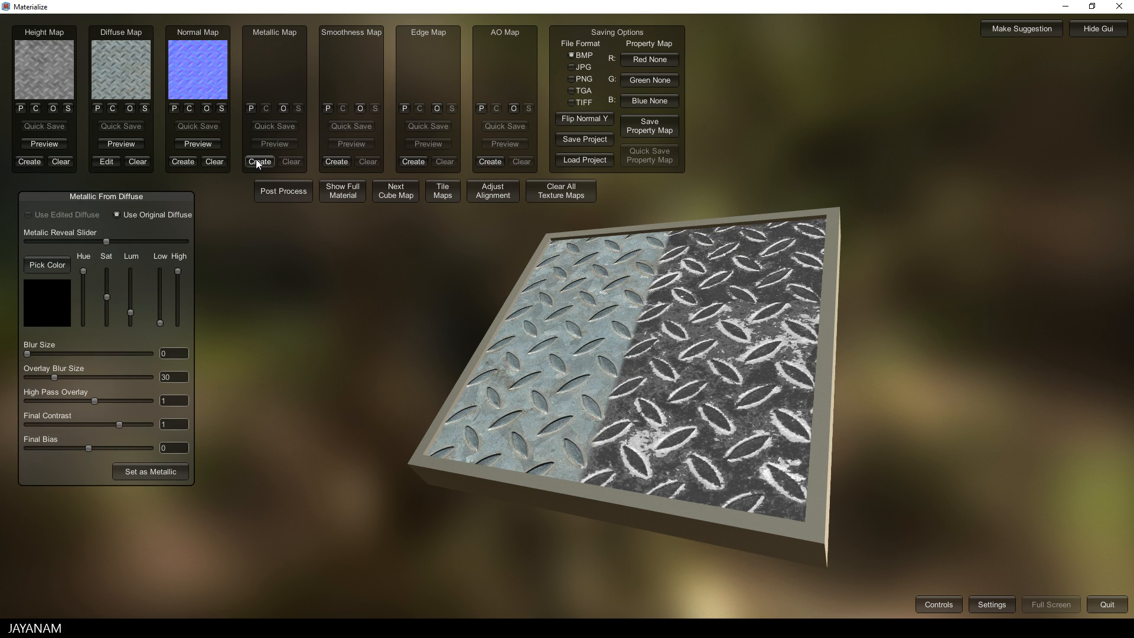
{"action": "left_click_drag", "start_coordinate": [119, 424], "coordinate": [110, 426]}
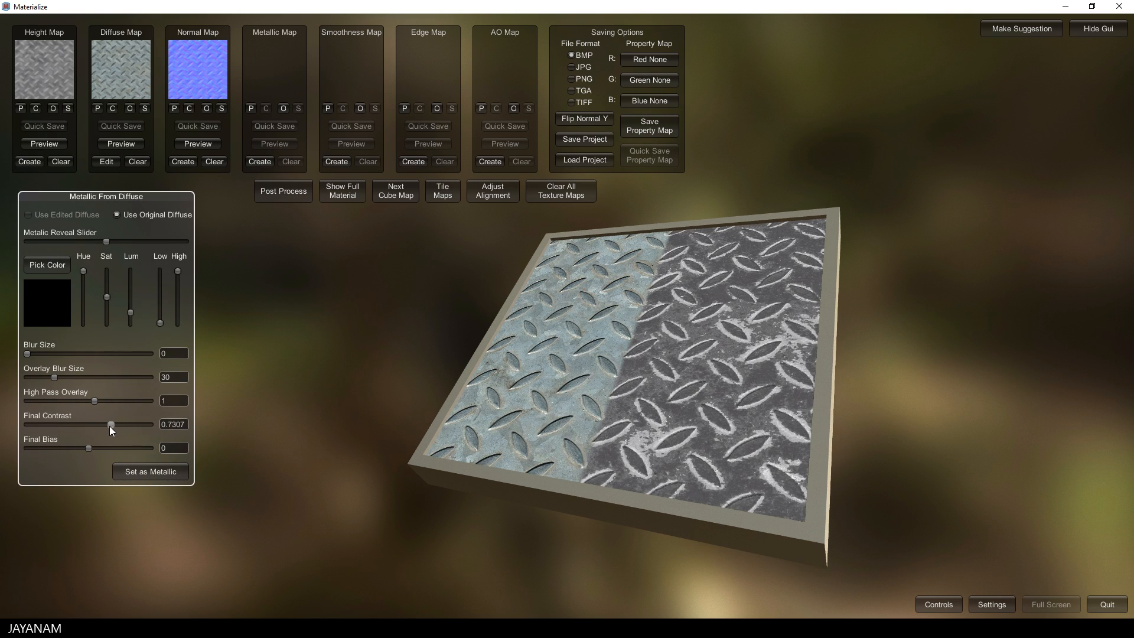
{"action": "left_click", "coordinate": [157, 470]}
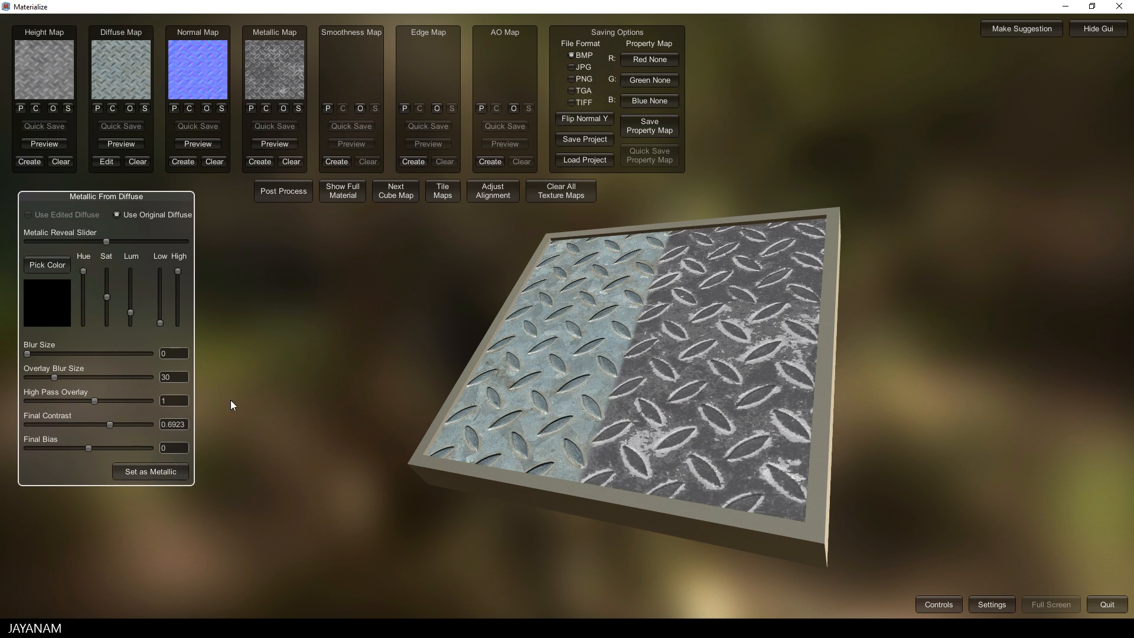
Create the smoothness map and the edge map with their default settings
{"action": "left_click", "coordinate": [345, 159]}
{"action": "left_click", "coordinate": [62, 467]}
{"action": "left_click", "coordinate": [420, 161]}
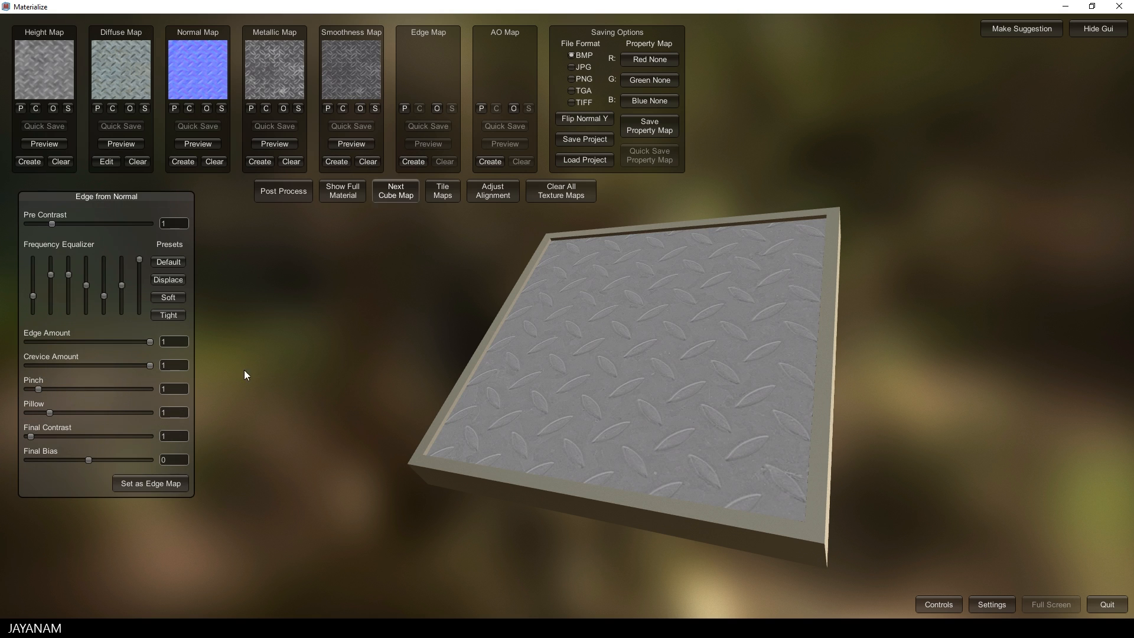
{"action": "left_click", "coordinate": [144, 483]}
Create the ambient occlusion map with the default settings and inspect the full material on the rotated plane
{"action": "left_click", "coordinate": [489, 161]}
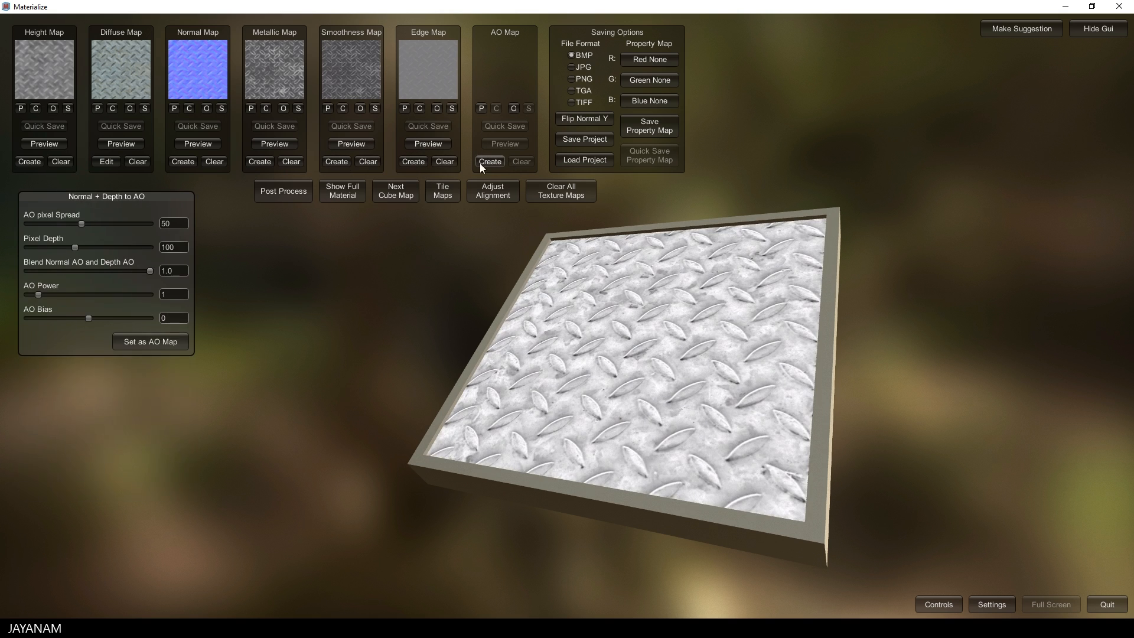
{"action": "left_click", "coordinate": [137, 341]}
{"action": "left_click", "coordinate": [346, 189]}
{"action": "mouse_move", "coordinate": [689, 361]}
{"action": "left_mouse_down"}
{"action": "mouse_move", "coordinate": [743, 369]}
{"action": "mouse_move", "coordinate": [629, 363]}
{"action": "mouse_move", "coordinate": [696, 363]}
{"action": "mouse_move", "coordinate": [696, 320]}
{"action": "mouse_move", "coordinate": [628, 367]}
{"action": "mouse_move", "coordinate": [636, 346]}
{"action": "mouse_move", "coordinate": [555, 370]}
{"action": "mouse_move", "coordinate": [683, 381]}
{"action": "mouse_move", "coordinate": [697, 394]}
{"action": "mouse_move", "coordinate": [682, 371]}
{"action": "left_mouse_up"}
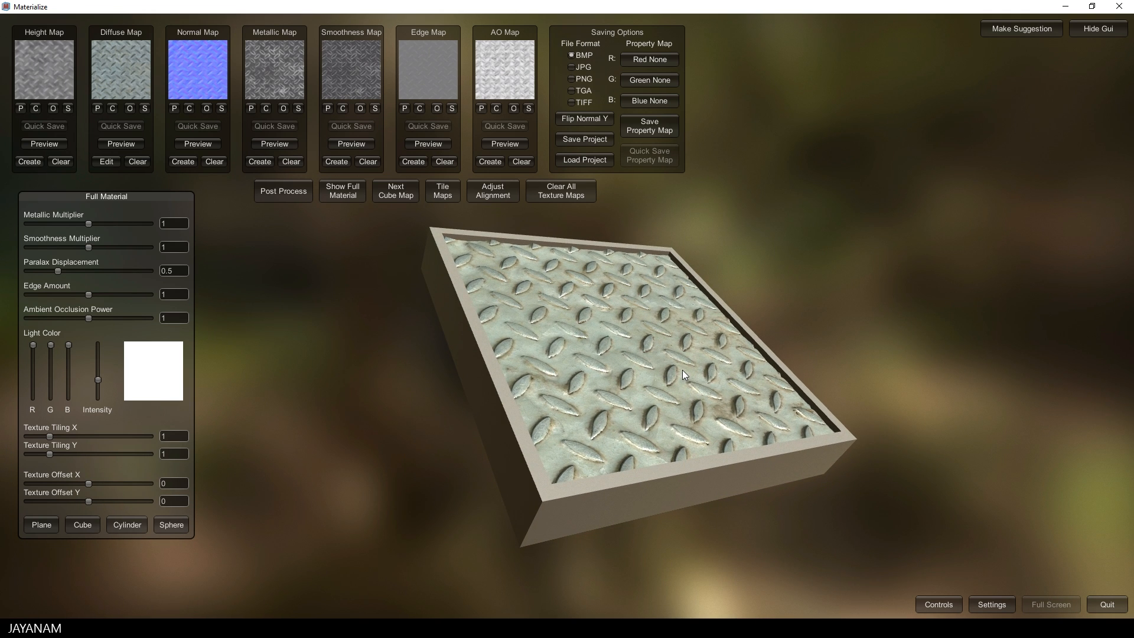
Preview the maps in the Tiling Texture Maker with the texture tiling set to 2
{"action": "left_click", "coordinate": [444, 191]}
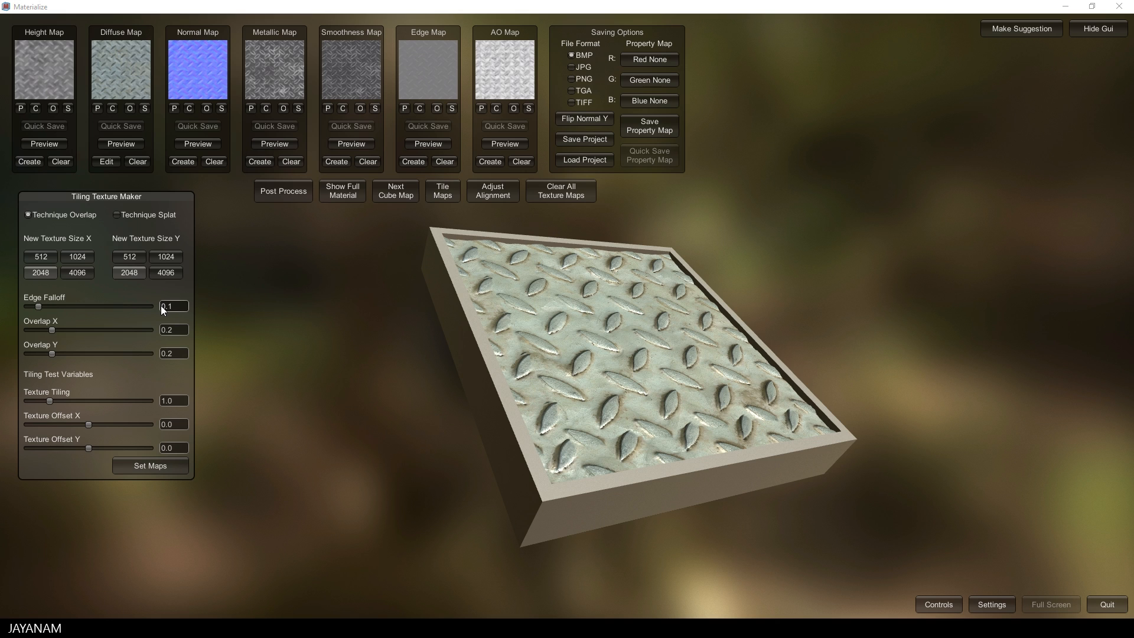
{"action": "left_click", "coordinate": [168, 399]}
{"action": "left_click_drag", "start_coordinate": [179, 399], "coordinate": [155, 393]}
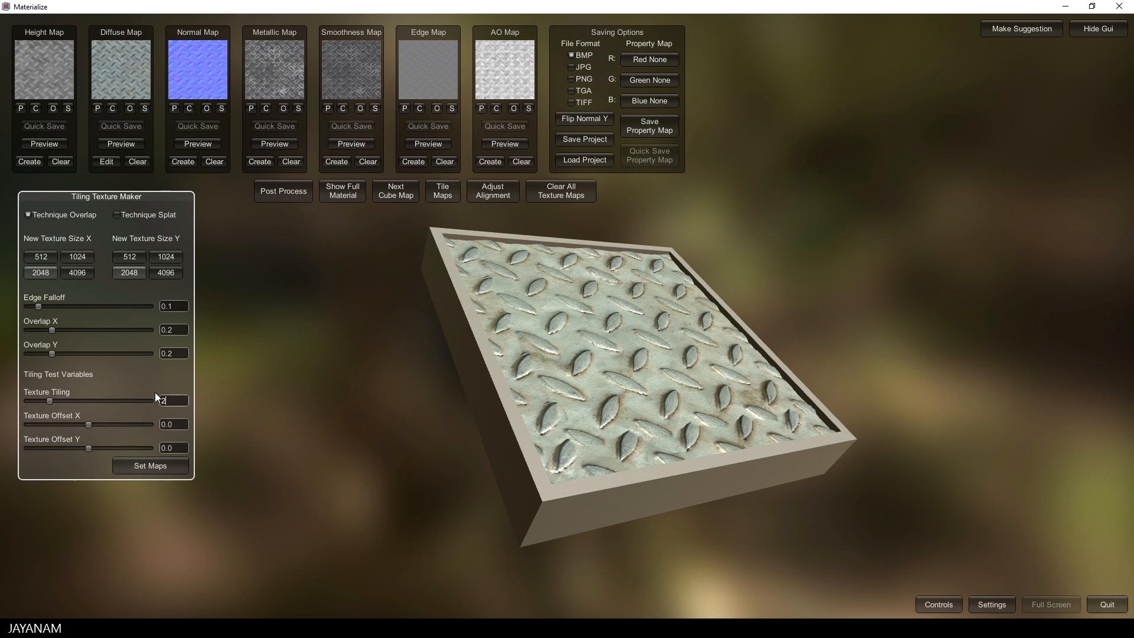
{"action": "type", "text": "2"}
{"action": "key", "text": "Return"}
{"action": "left_click_drag", "start_coordinate": [640, 456], "coordinate": [619, 423]}
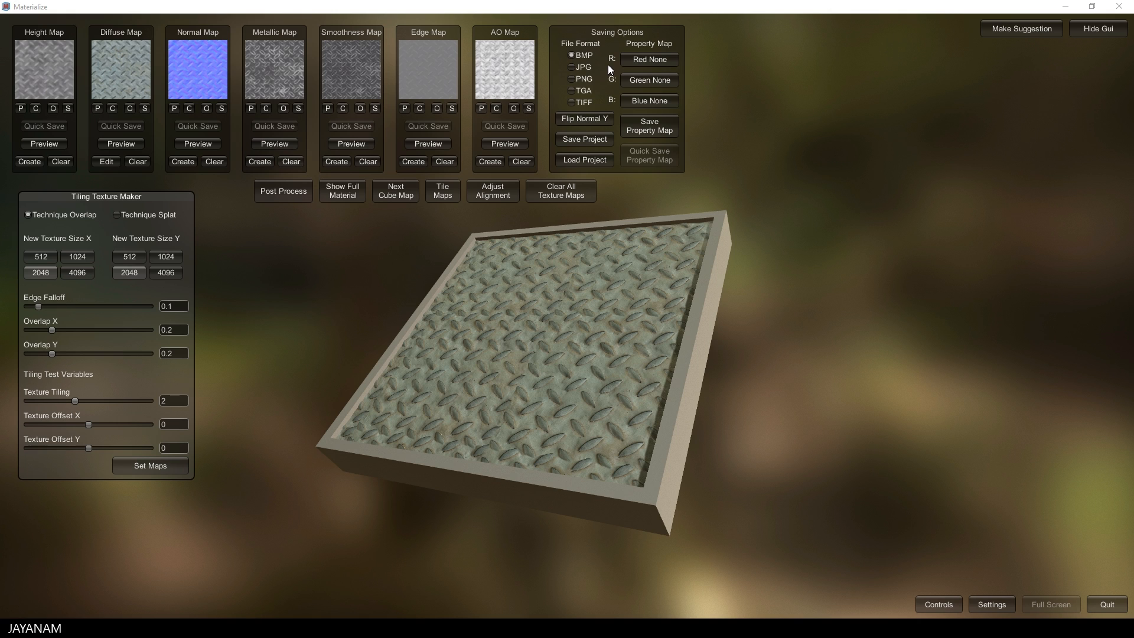
Choose PNG as the file format and save the project as bare_metal in the Materialize folder
{"action": "left_click", "coordinate": [583, 79]}
{"action": "left_click", "coordinate": [588, 139]}
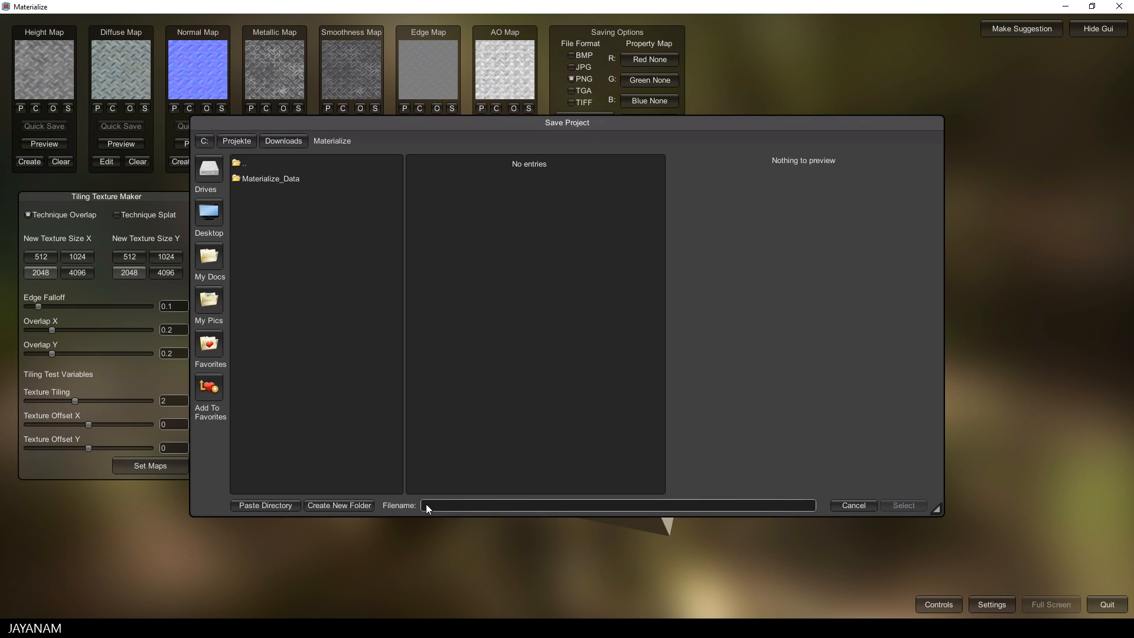
{"action": "type", "text": "bare_metal"}
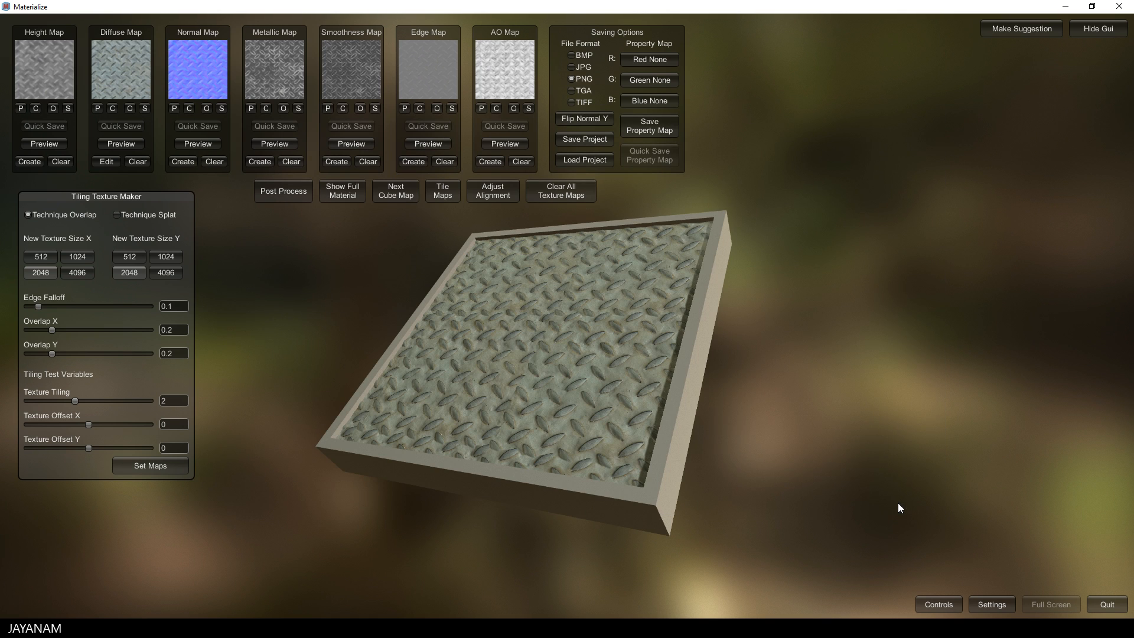
Switch to File Explorer and check the exported bare_metal PNG files, from the AO map through the smoothness map
{"action": "left_click", "coordinate": [101, 627]}
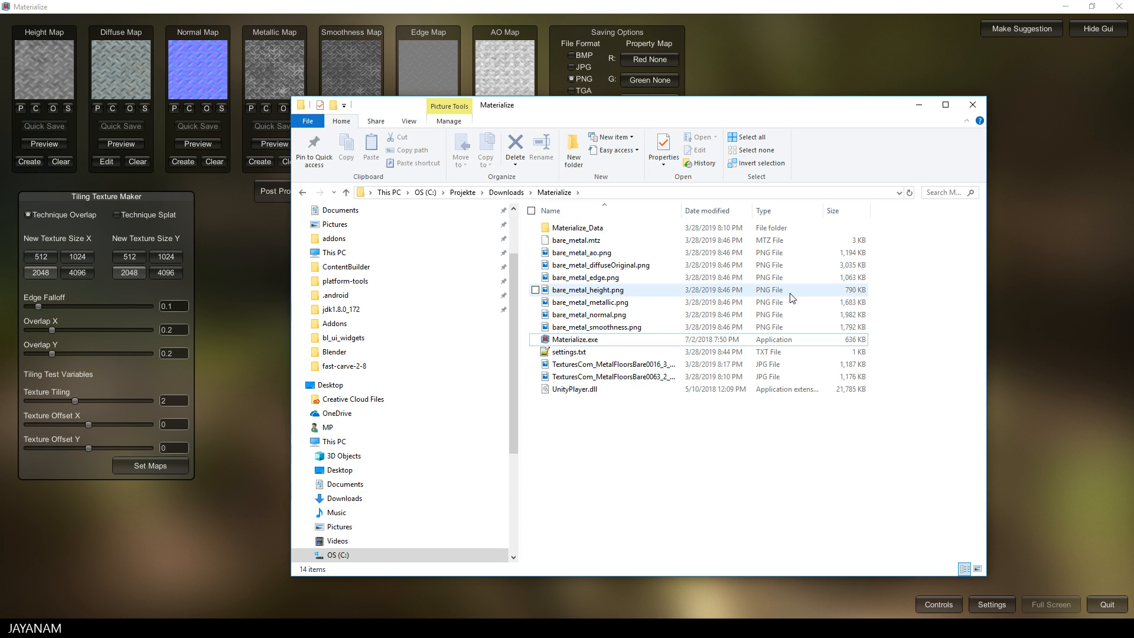
{"action": "left_click", "coordinate": [564, 254]}
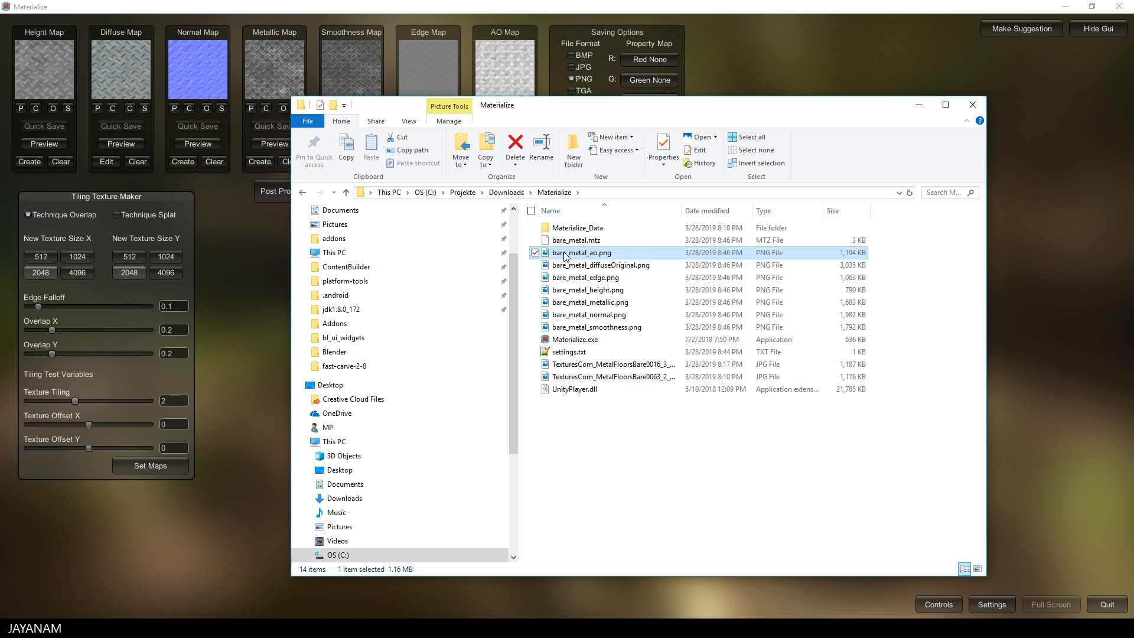
{"action": "left_click", "coordinate": [582, 328], "text": "shift"}
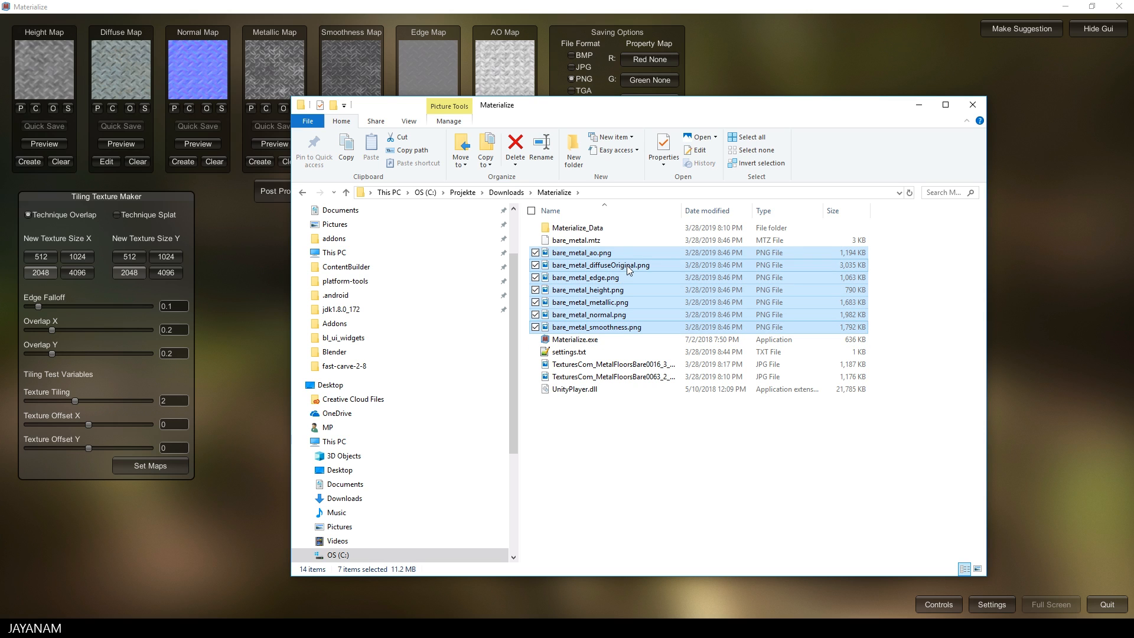
{"action": "left_click", "coordinate": [591, 256]}
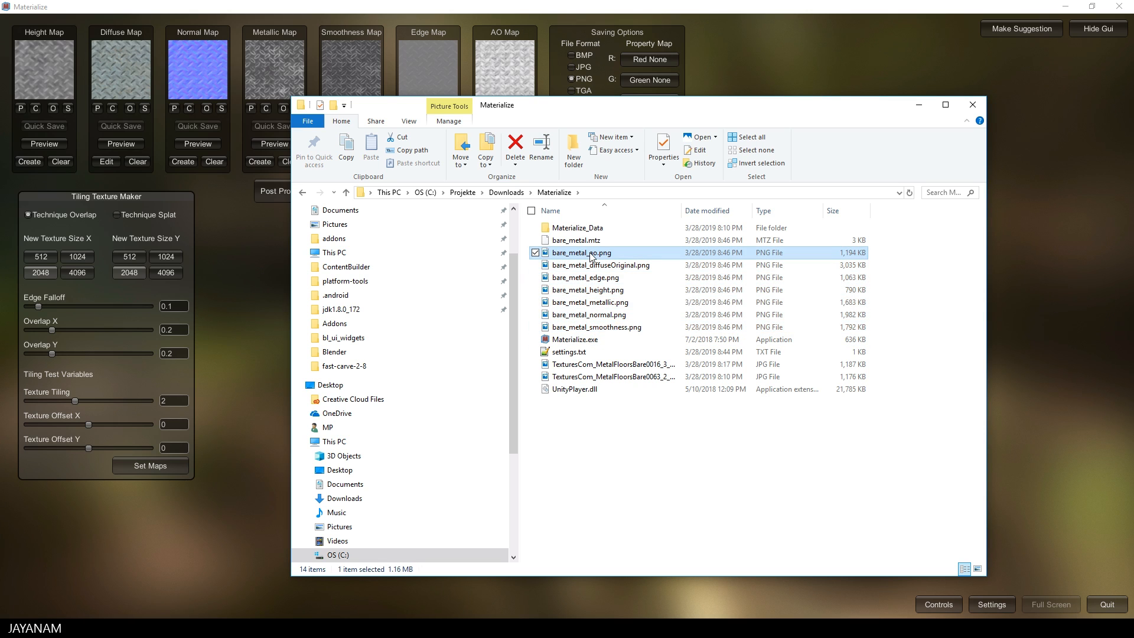
Enlarge the folder's file thumbnails and look through the exported maps up to bare_metal_smoothness.png
{"action": "scroll", "coordinate": [592, 255], "scroll_direction": "up", "scroll_amount": 4, "text": "ctrl"}
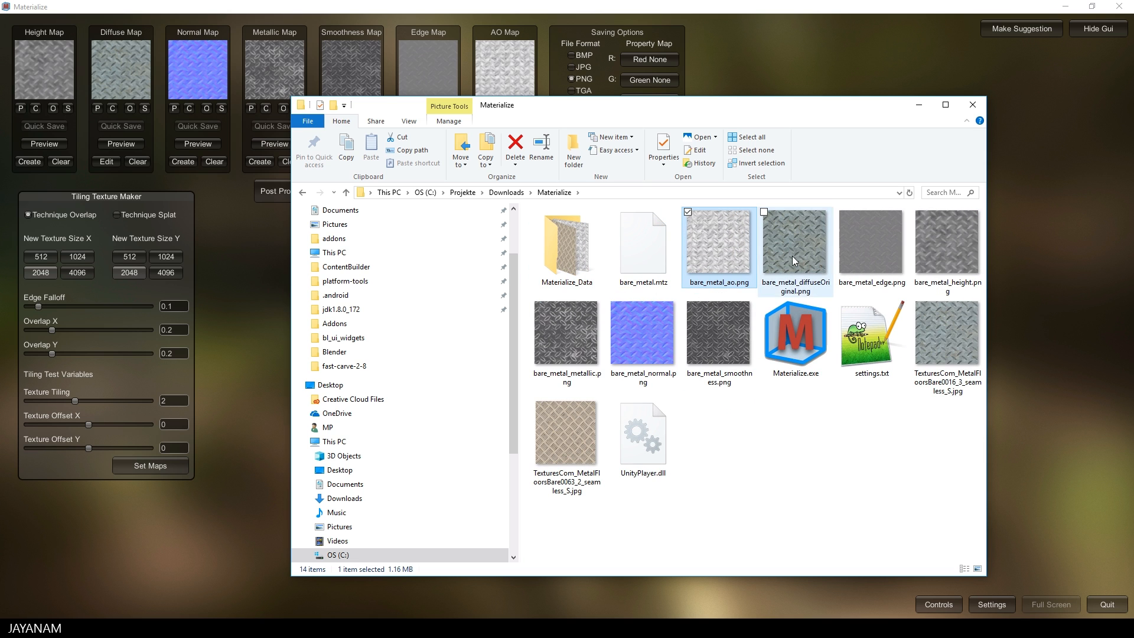
{"action": "key", "text": "Right"}
{"action": "key", "text": "Right"}
{"action": "key", "text": "Right"}
{"action": "key", "text": "Right"}
{"action": "left_click", "coordinate": [722, 339]}
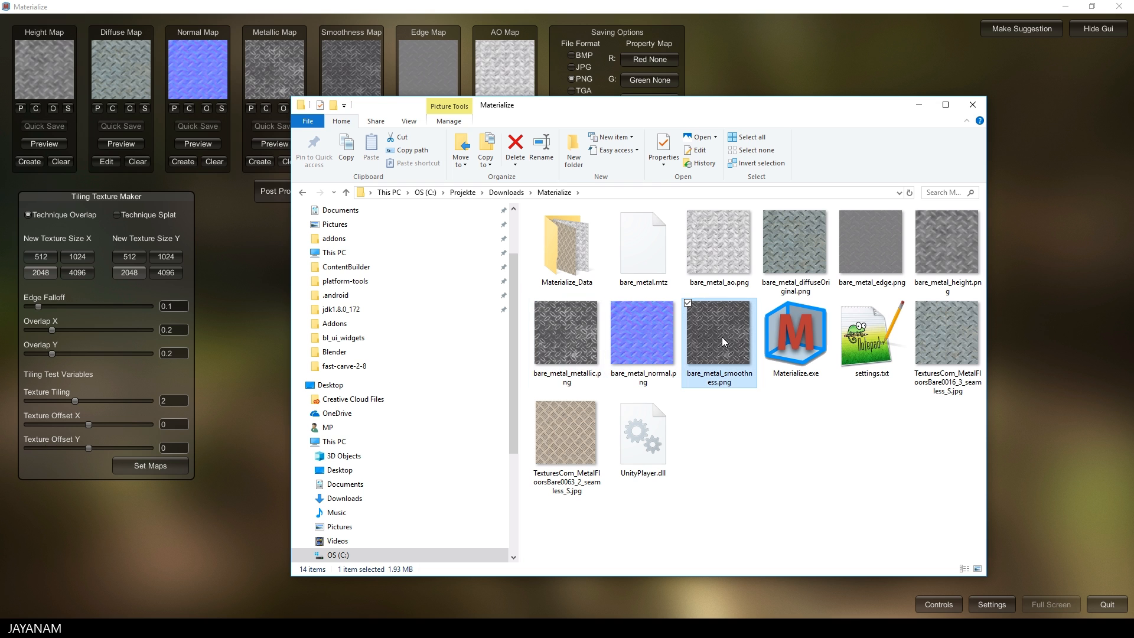